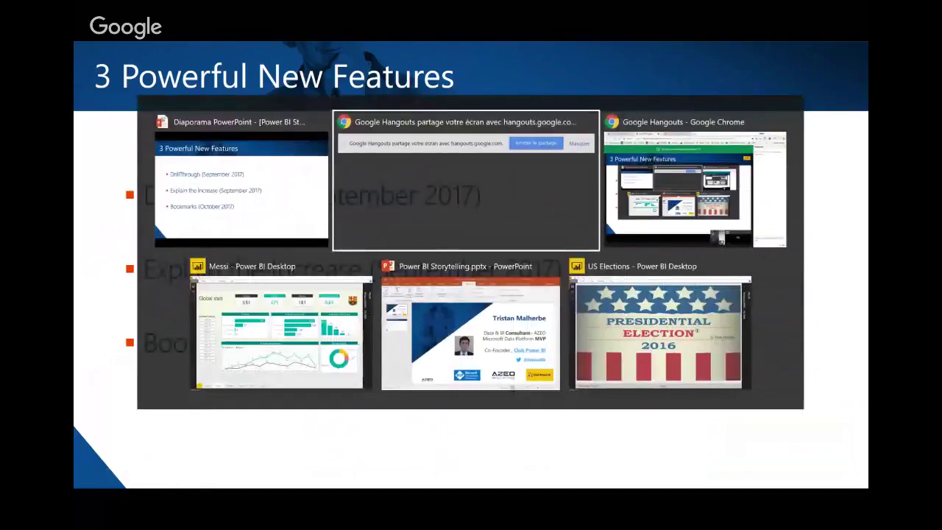
Switch to the Messi report in Power BI Desktop and review its Home, Global and Detailed pages, ending on the Global page
key(alt+Tab)
key(alt+Tab)
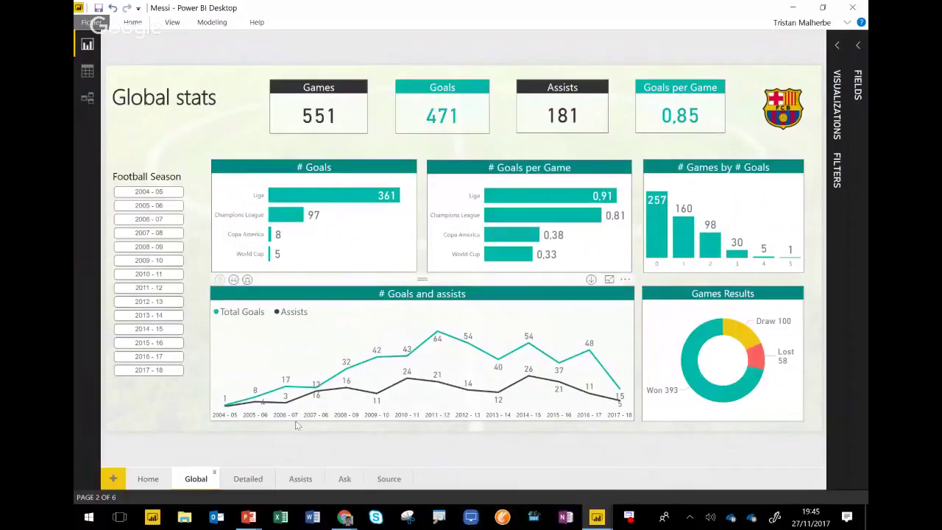
click(148, 480)
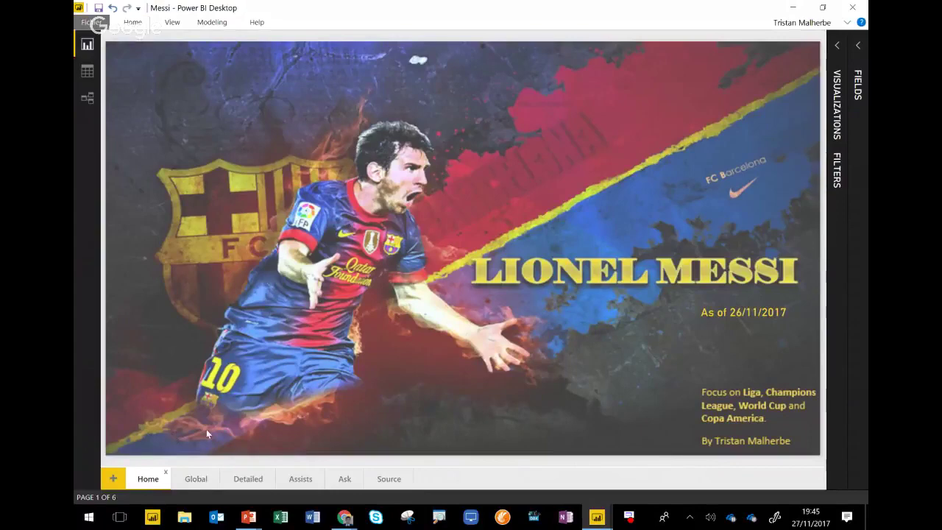
click(196, 476)
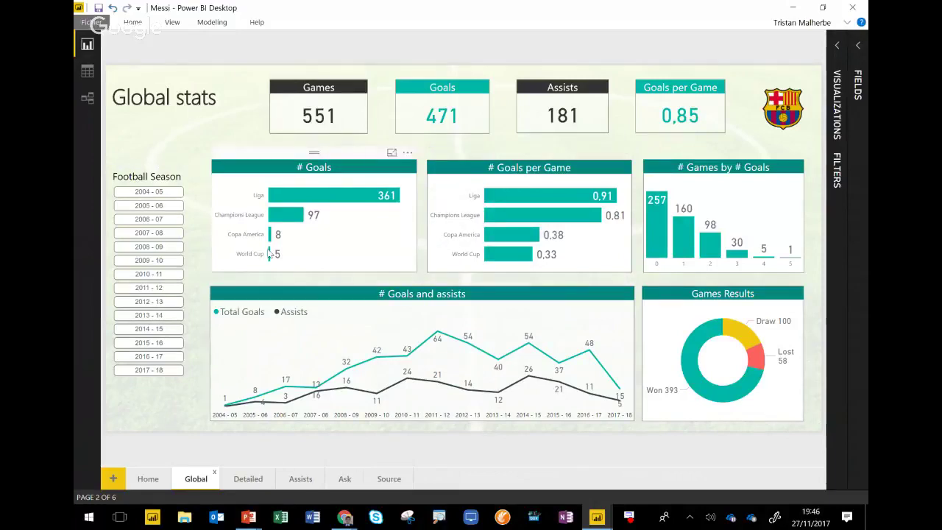
click(242, 480)
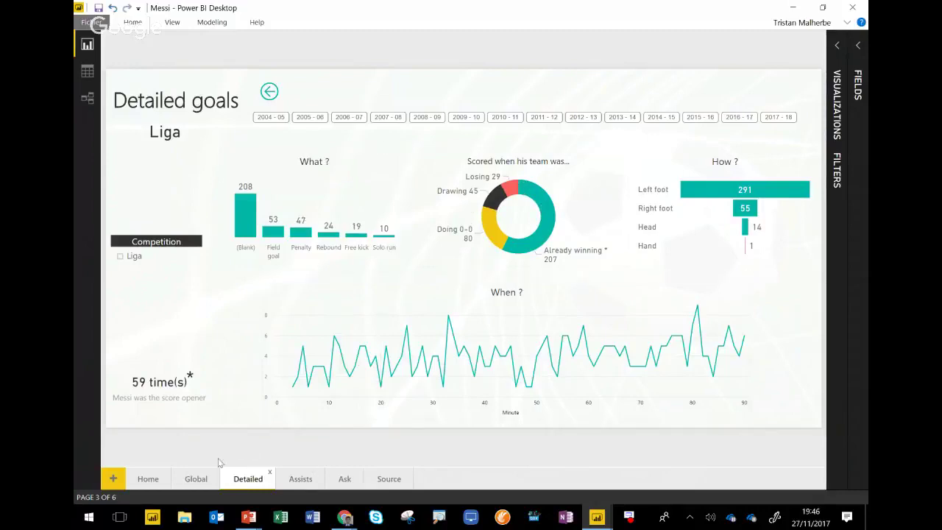
click(196, 479)
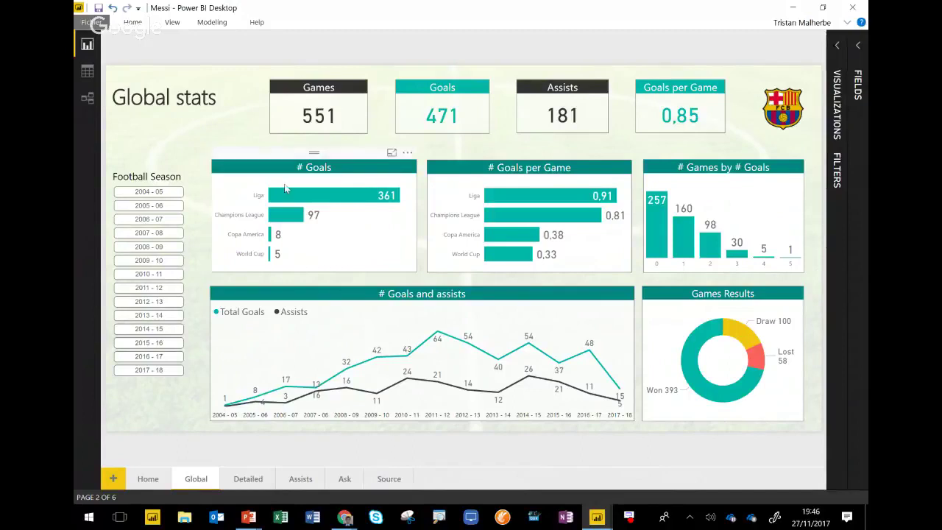
Drill through from the Champions League bar of the # Goals chart to the Detailed page
right_click(339, 203)
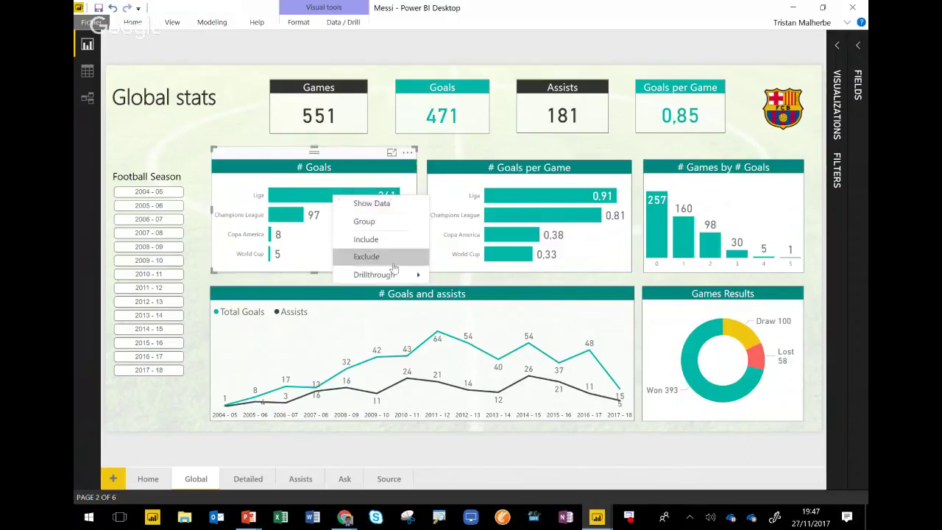
mouse_move(403, 275)
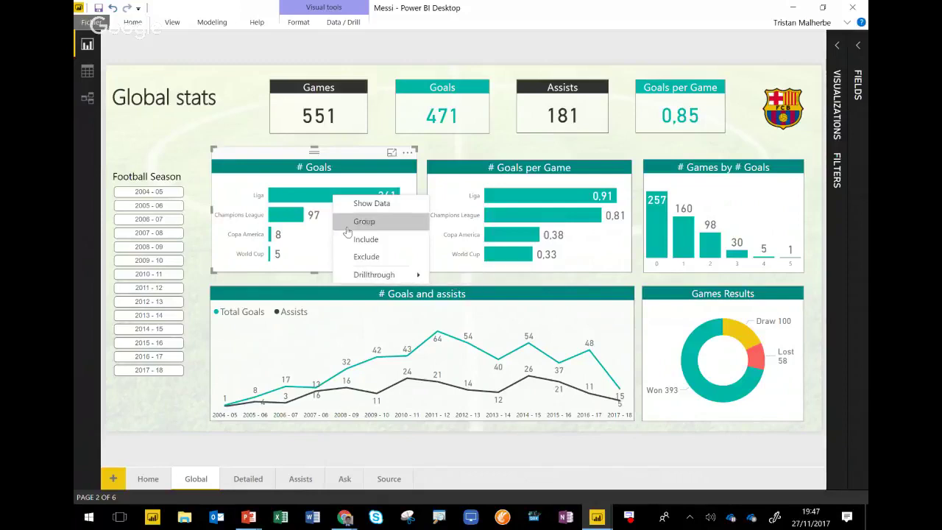
right_click(295, 221)
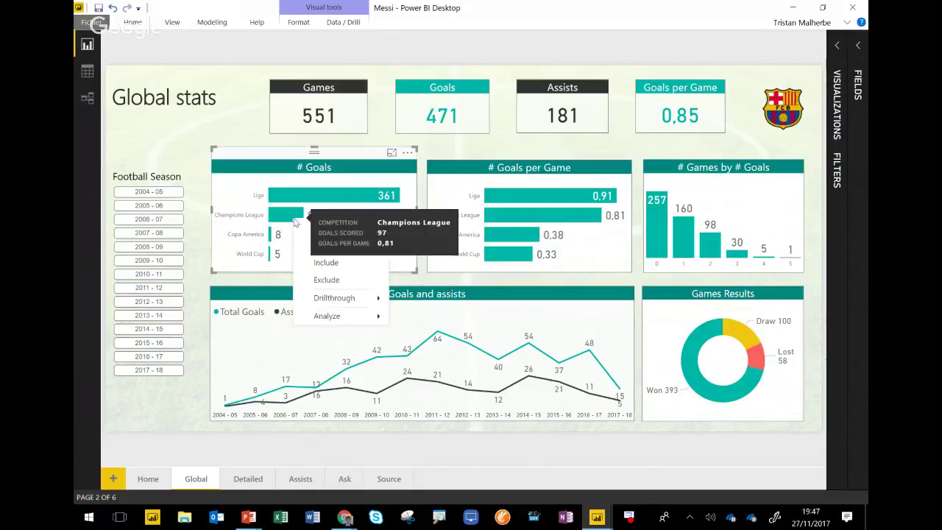
mouse_move(375, 298)
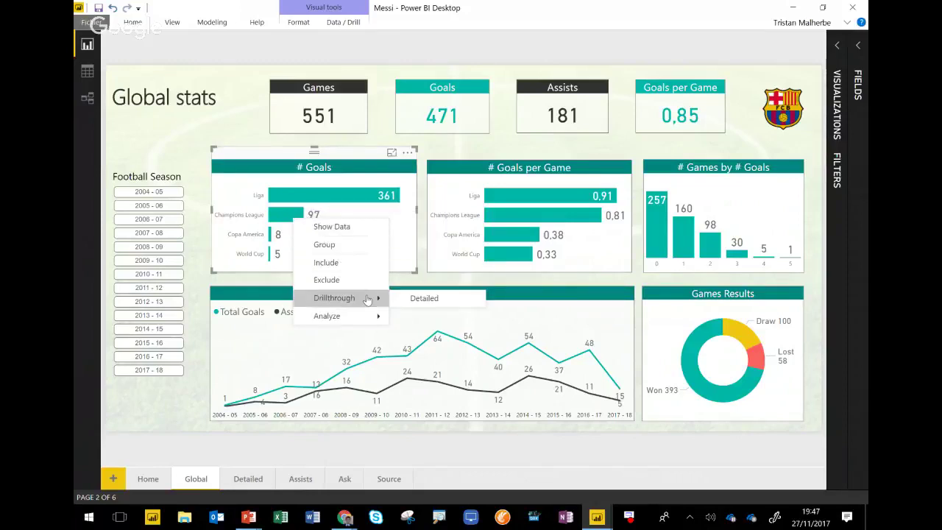
click(410, 299)
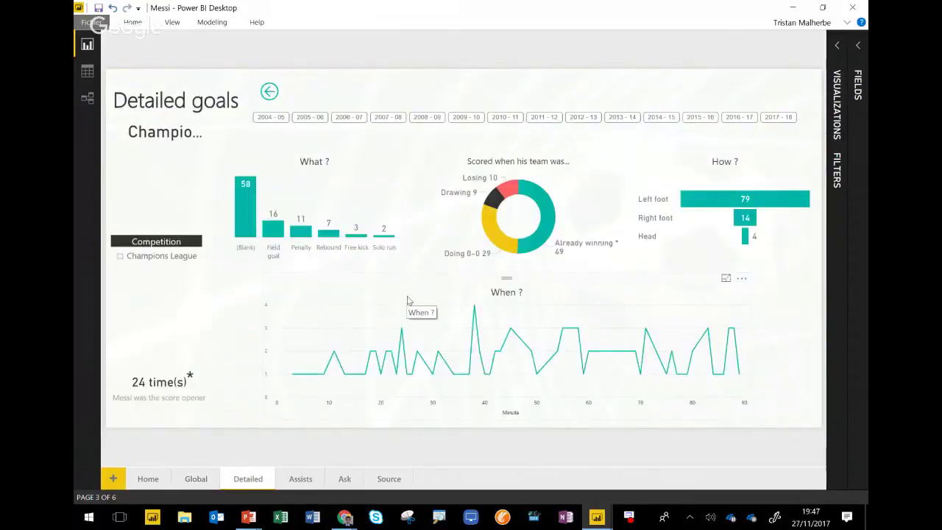
Widen the competition name card to fit its full text and reposition it just below the Detailed goals title
click(203, 125)
drag(203, 125, 272, 148)
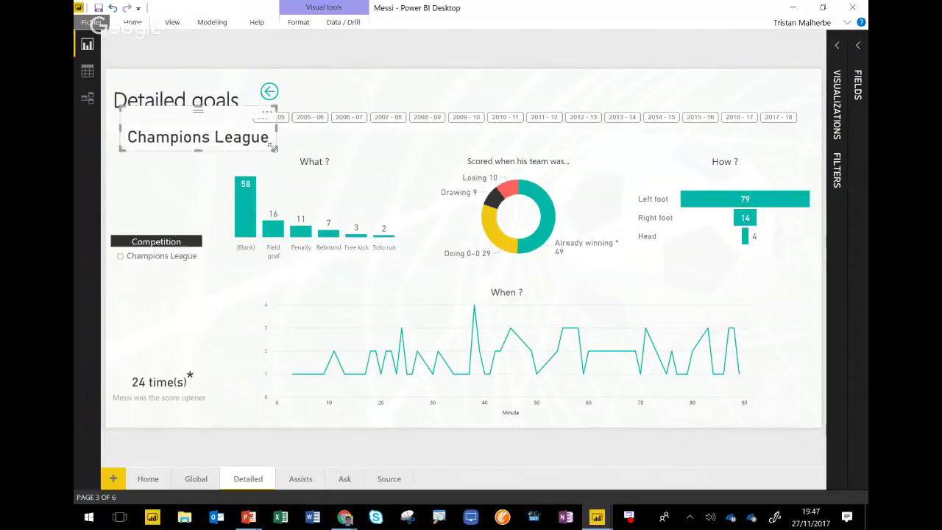
drag(233, 114, 218, 126)
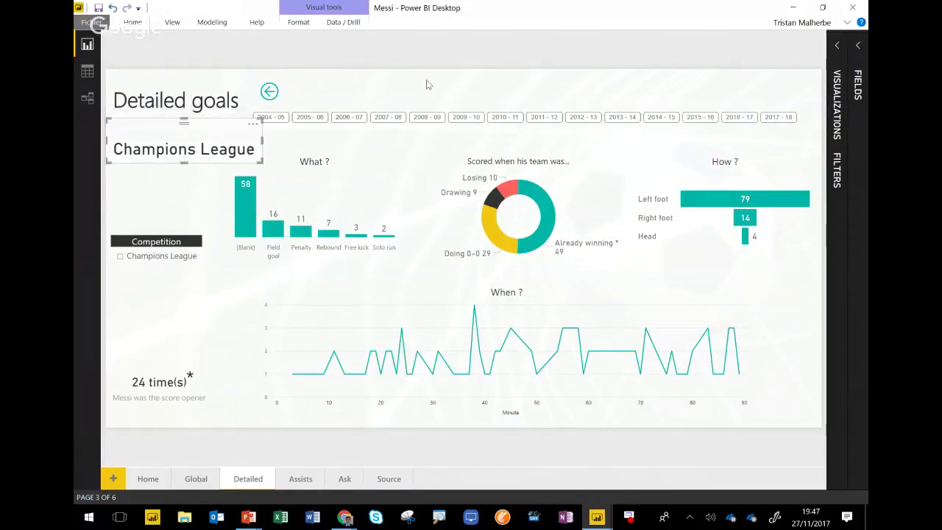
click(427, 85)
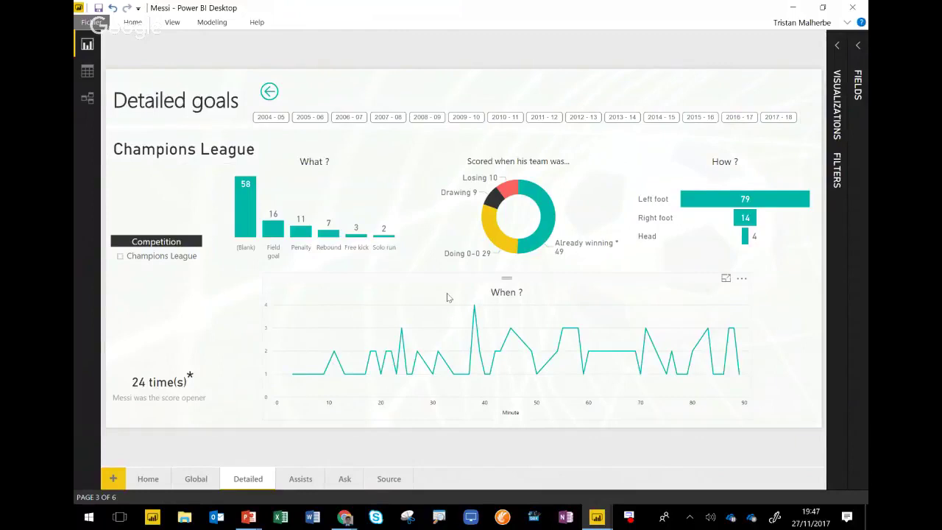
click(174, 138)
click(168, 181)
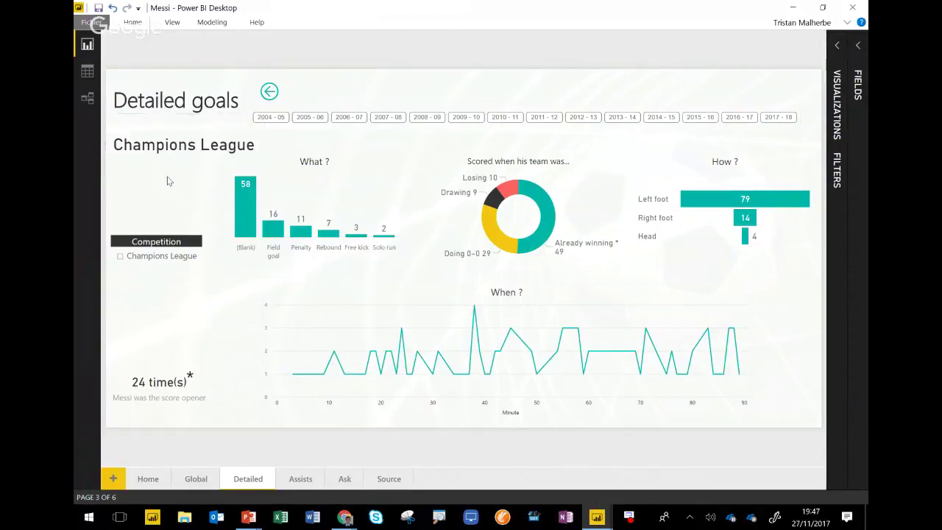
Show the page's filters and the data fields, and expand the Competition table to examine the drillthrough field
mouse_move(298, 345)
click(839, 62)
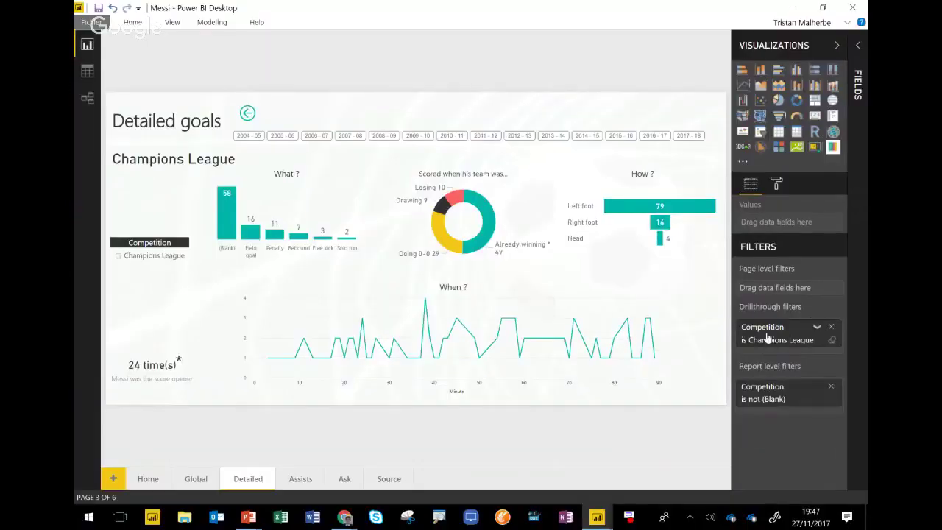
click(859, 74)
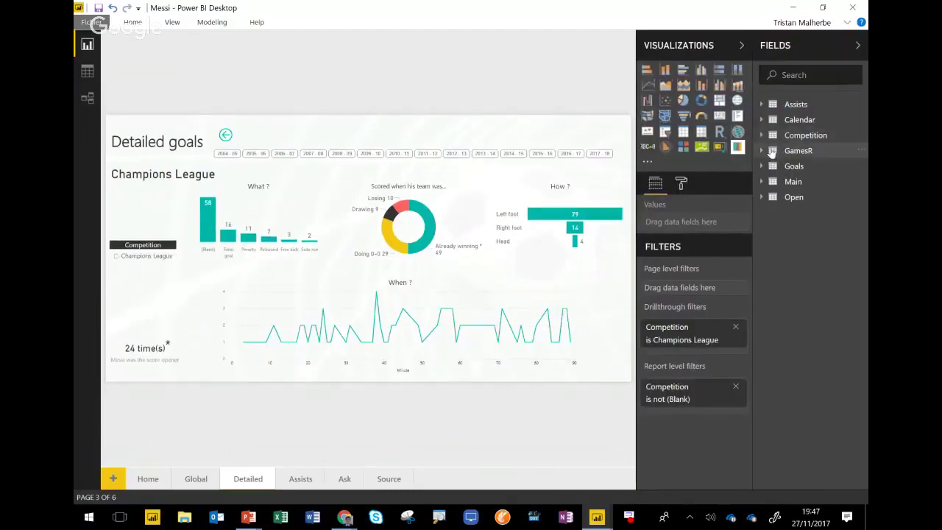
click(806, 136)
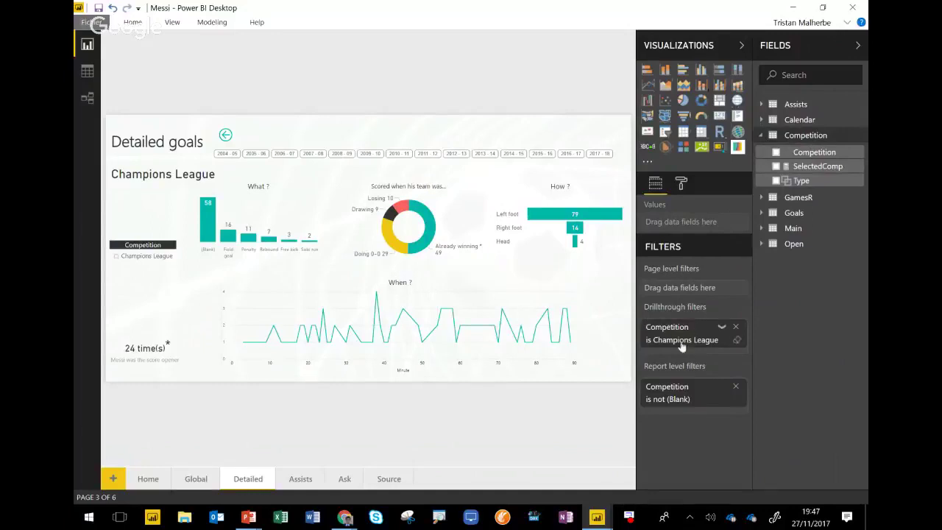
Return to the Global page and examine the fields and filters used by the # Goals chart
click(195, 477)
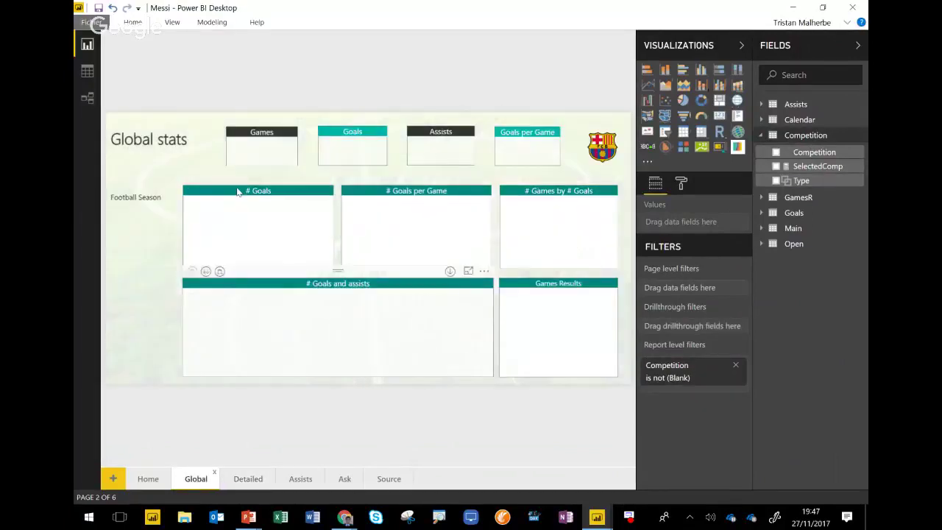
click(246, 192)
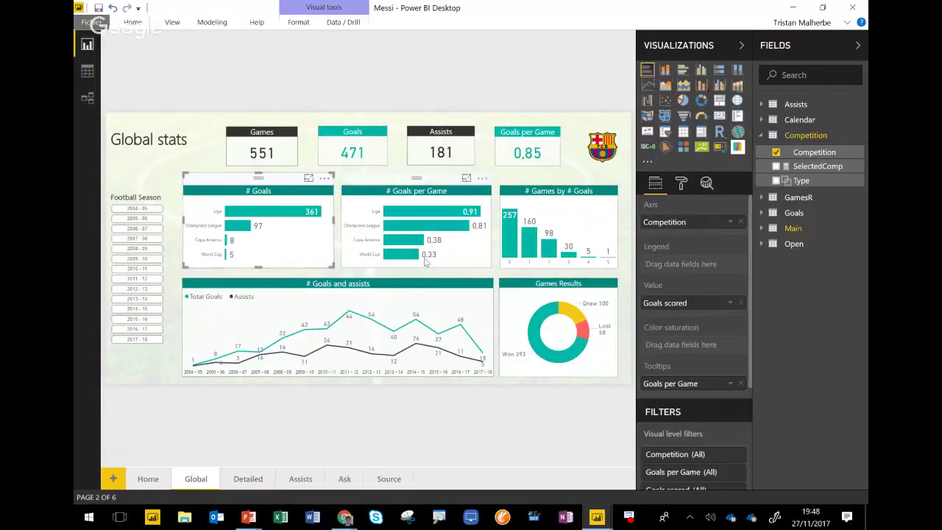
scroll(699, 359, down, 4)
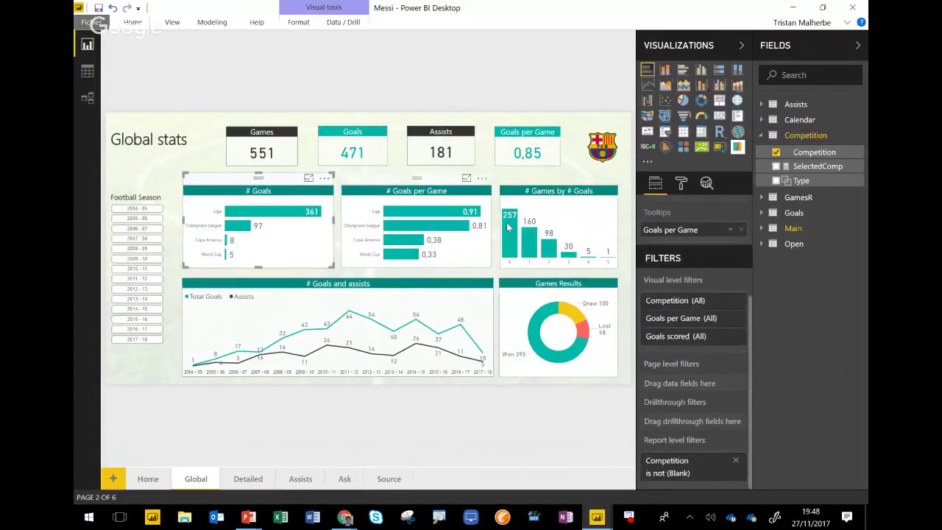
scroll(670, 240, up, 5)
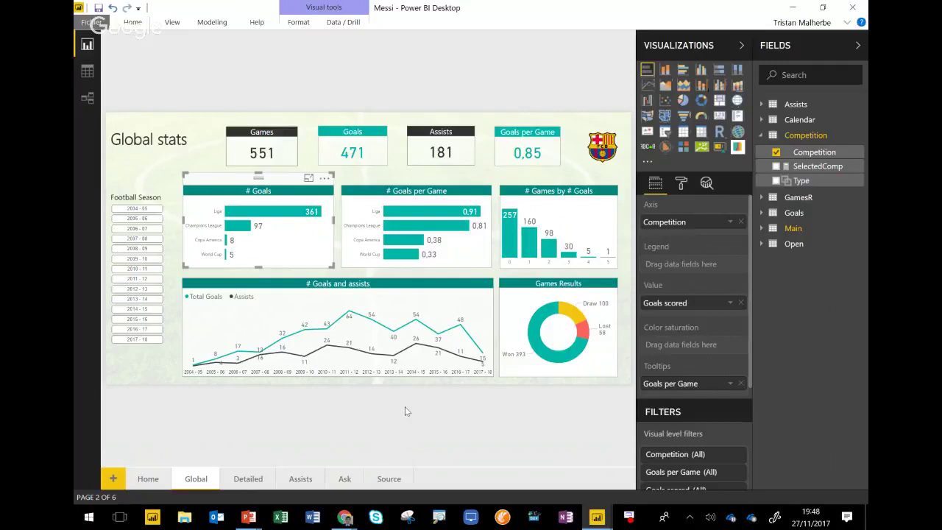
Add a new report page and place an enlarged clustered column chart in the middle of it
click(148, 160)
click(112, 479)
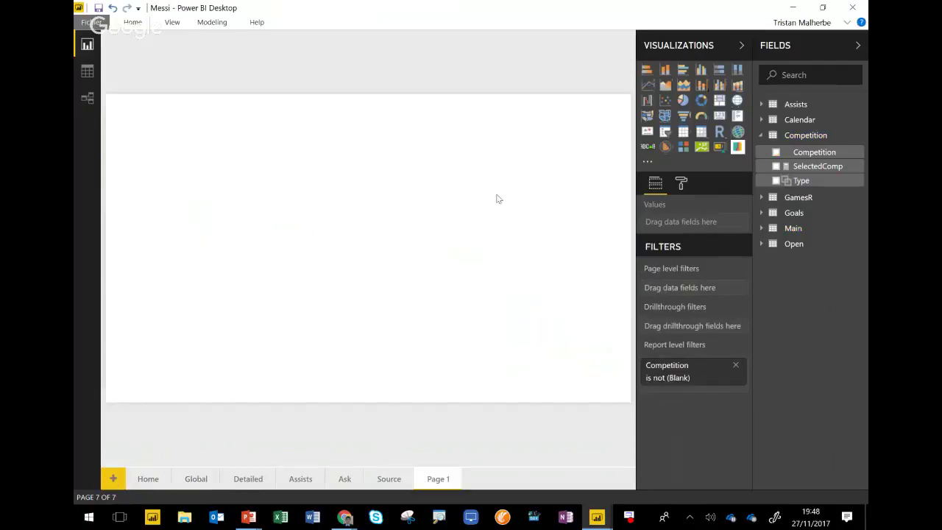
click(798, 119)
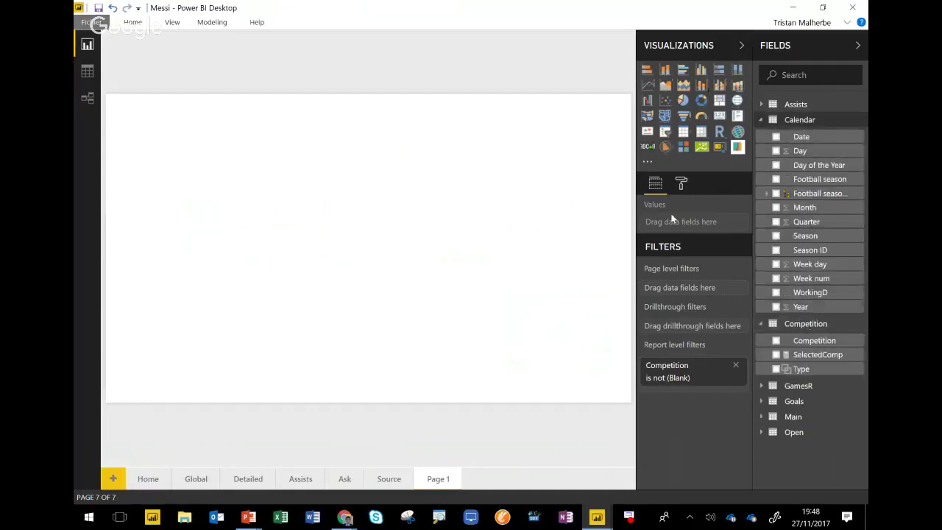
click(701, 70)
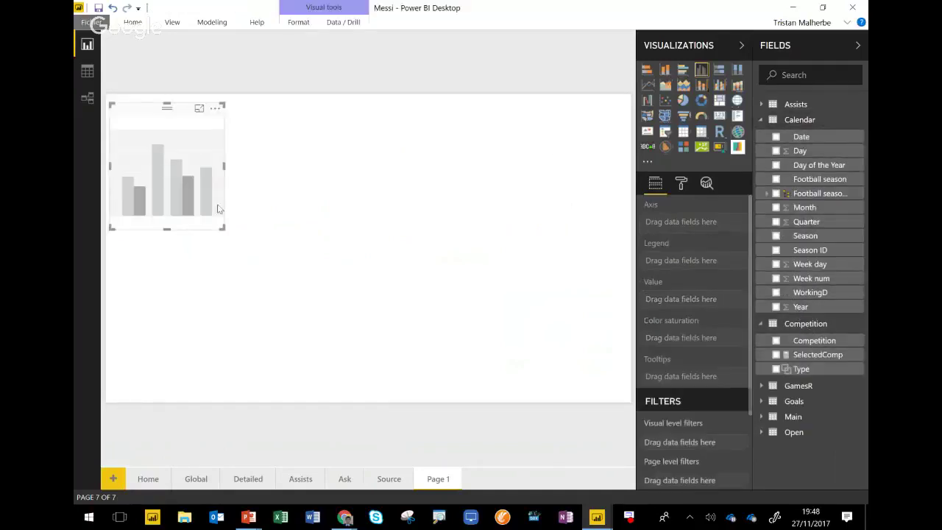
drag(219, 209, 561, 364)
mouse_move(490, 312)
mouse_down()
mouse_move(505, 284)
mouse_move(500, 302)
mouse_up()
drag(572, 353, 510, 338)
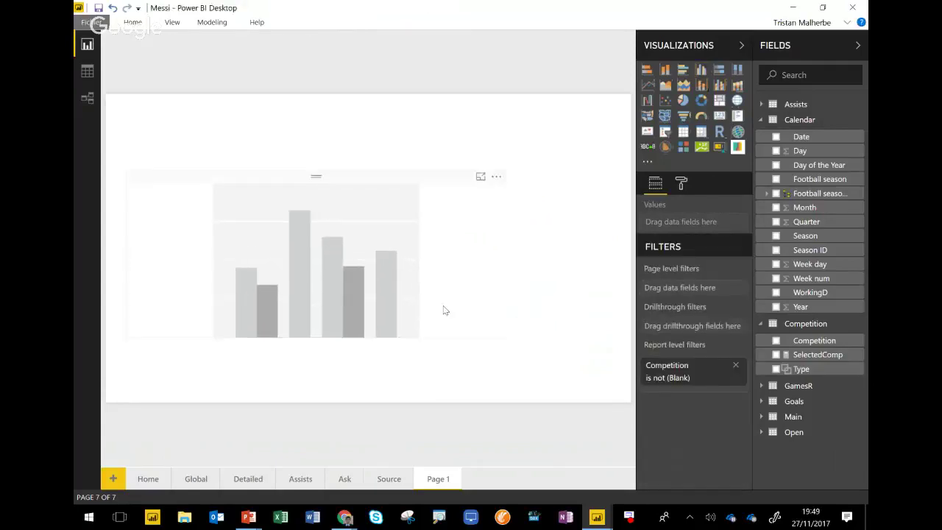
drag(442, 309, 469, 328)
Plot Goals from the Main table against Year from the Calendar table, and enlarge the column chart further
drag(801, 306, 682, 222)
click(761, 119)
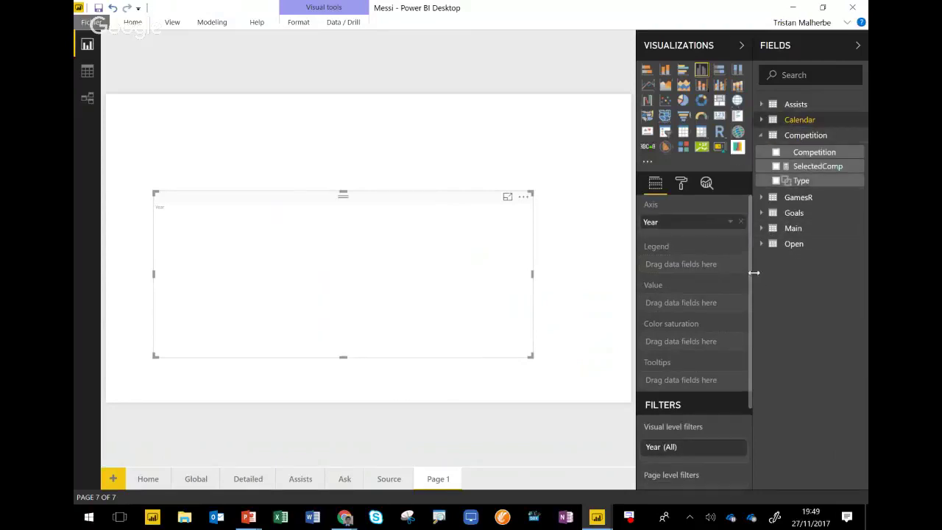
click(761, 230)
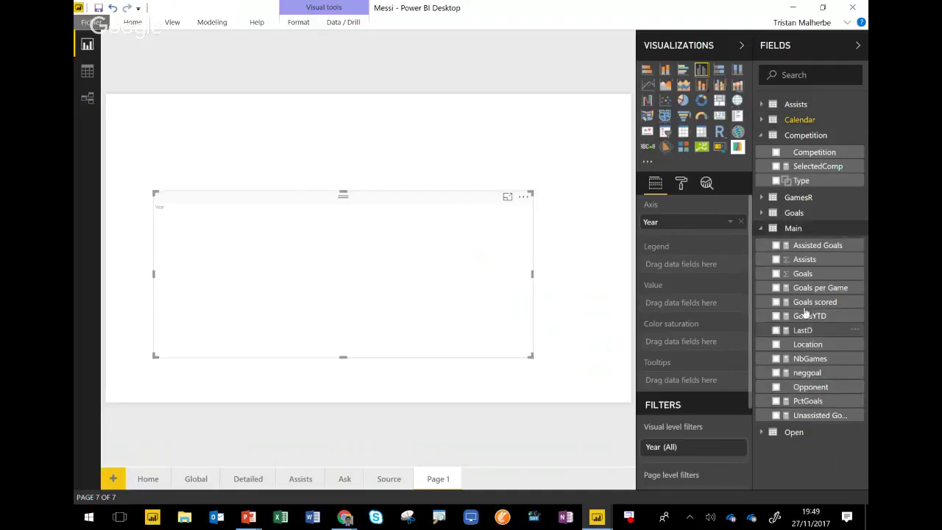
drag(801, 274, 695, 307)
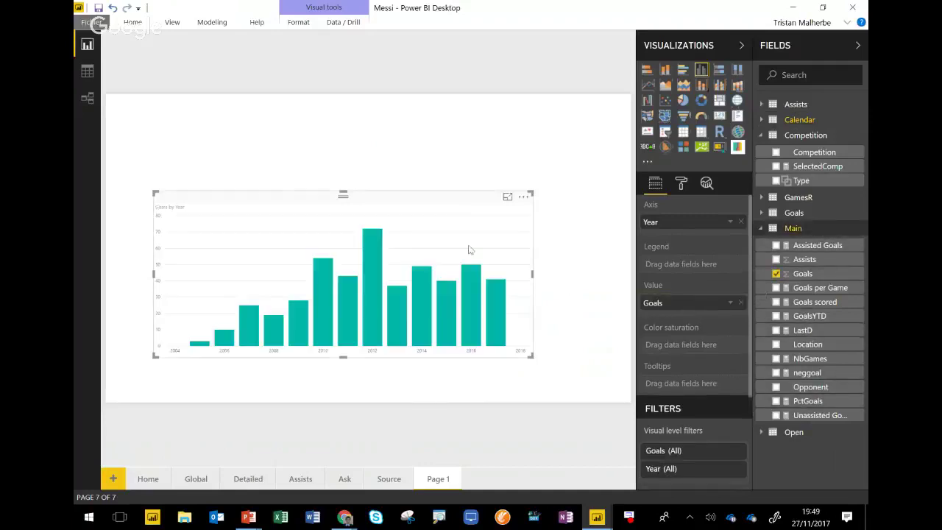
drag(464, 243, 455, 223)
drag(521, 337, 559, 365)
Run the Explain the increase analysis on the 2012 column of the goals chart
mouse_move(393, 288)
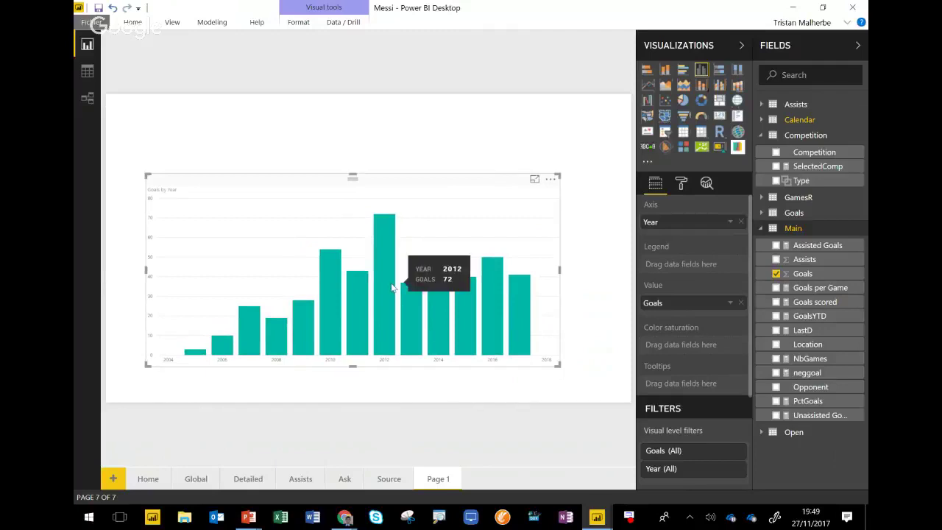
mouse_move(359, 289)
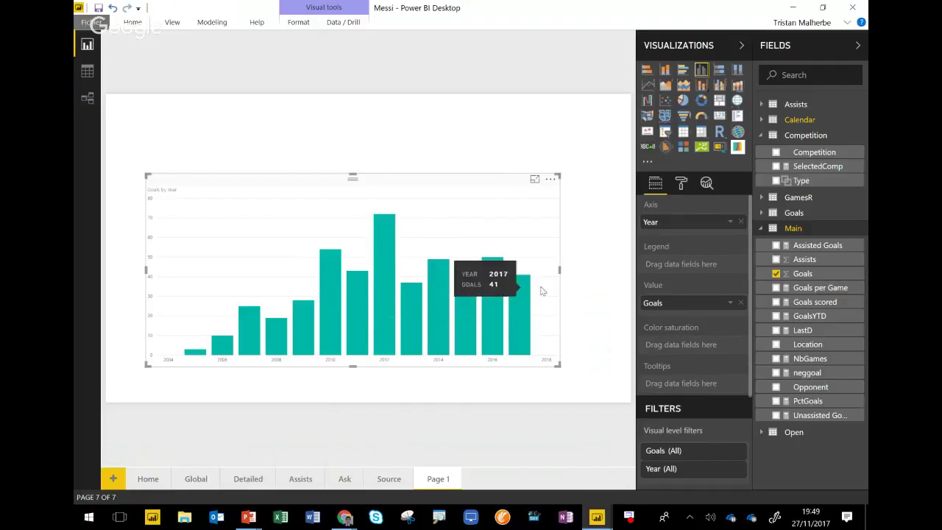
mouse_move(384, 239)
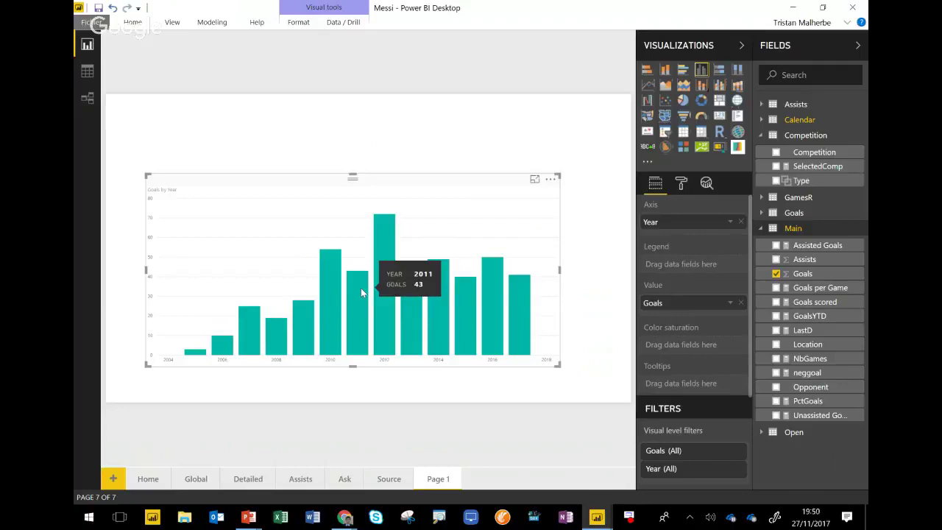
right_click(382, 233)
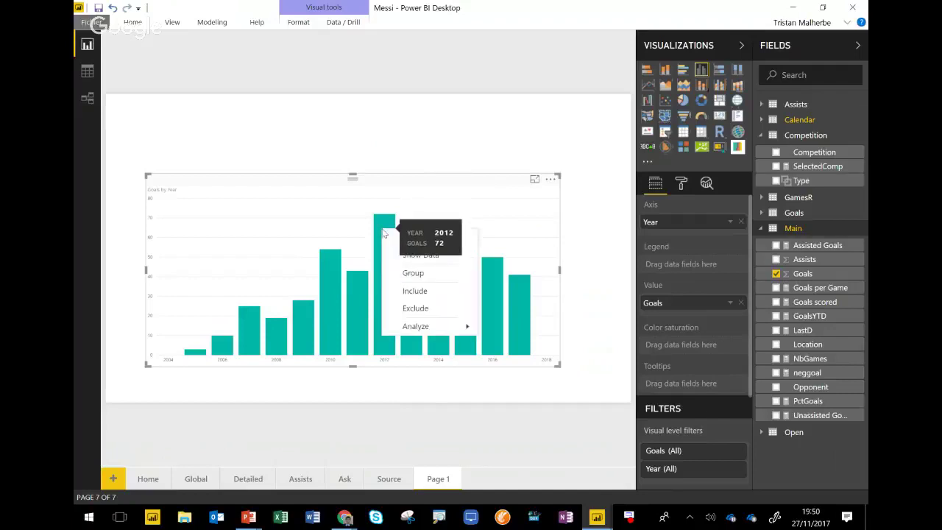
mouse_move(461, 327)
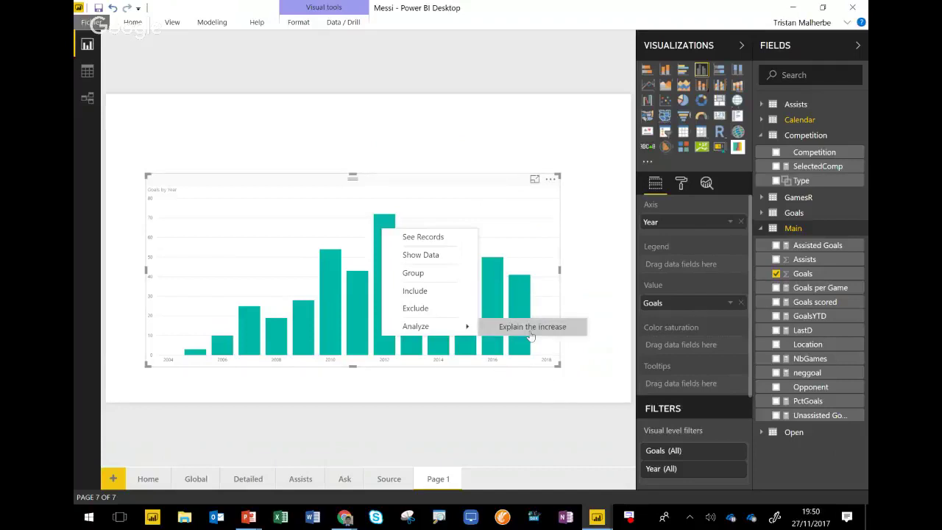
click(531, 328)
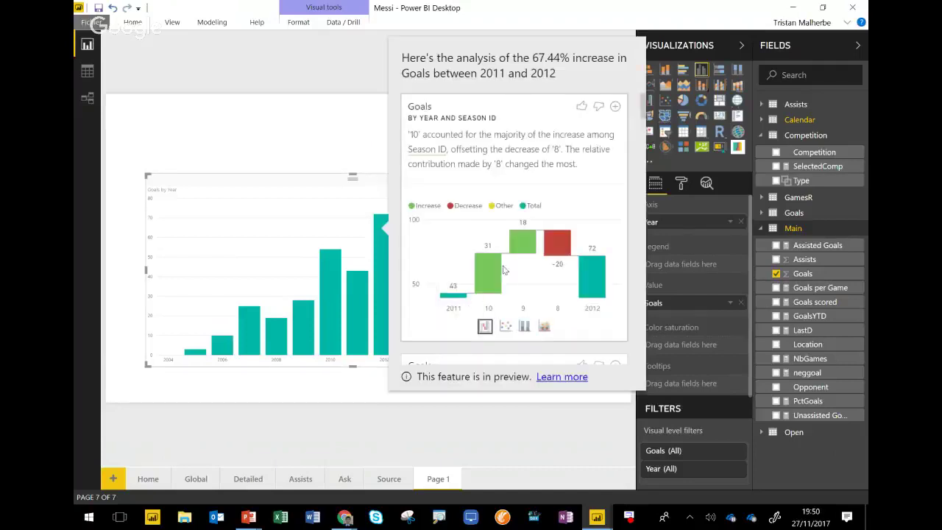
mouse_move(642, 109)
mouse_down()
mouse_move(638, 238)
mouse_move(633, 97)
mouse_up()
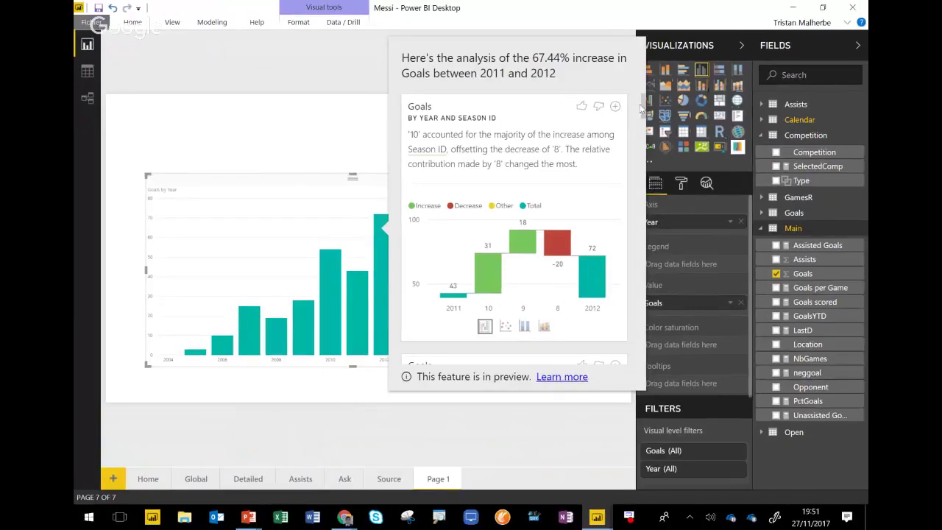
Rate the Season ID insight as not useful, giving the reason that this insight isn't important
scroll(771, 212, down, 1)
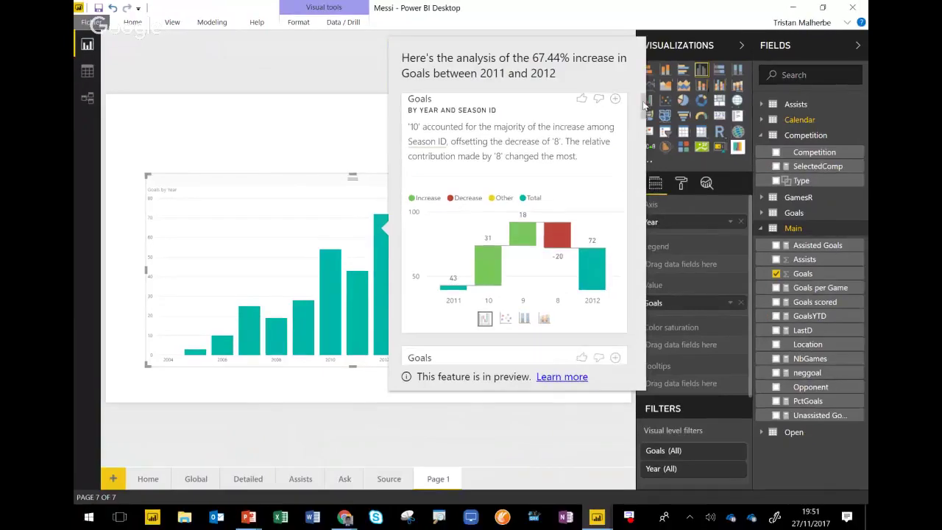
mouse_move(644, 105)
mouse_down()
mouse_move(643, 153)
mouse_move(641, 97)
mouse_up()
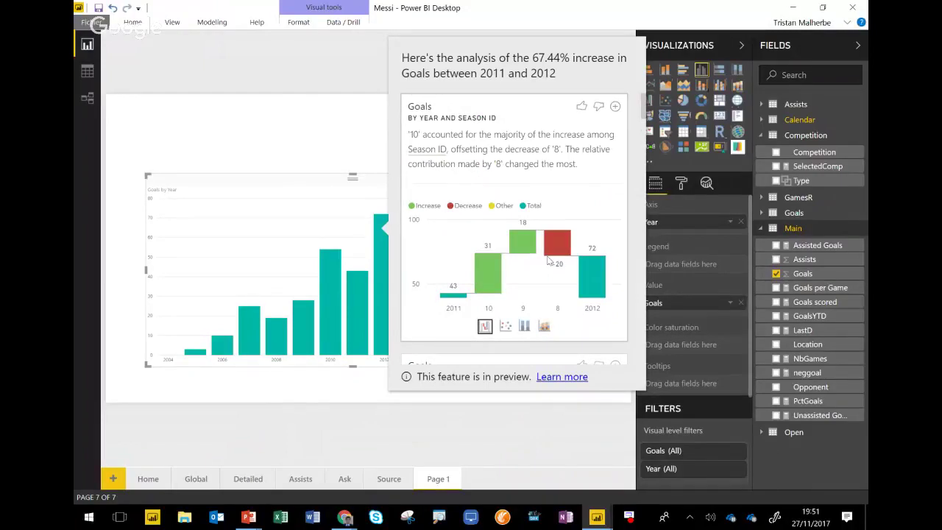
click(599, 108)
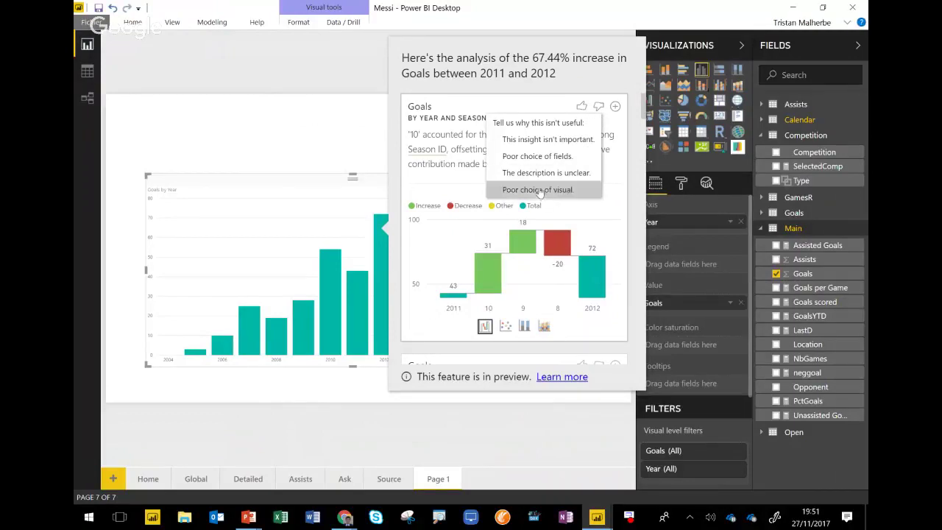
click(539, 141)
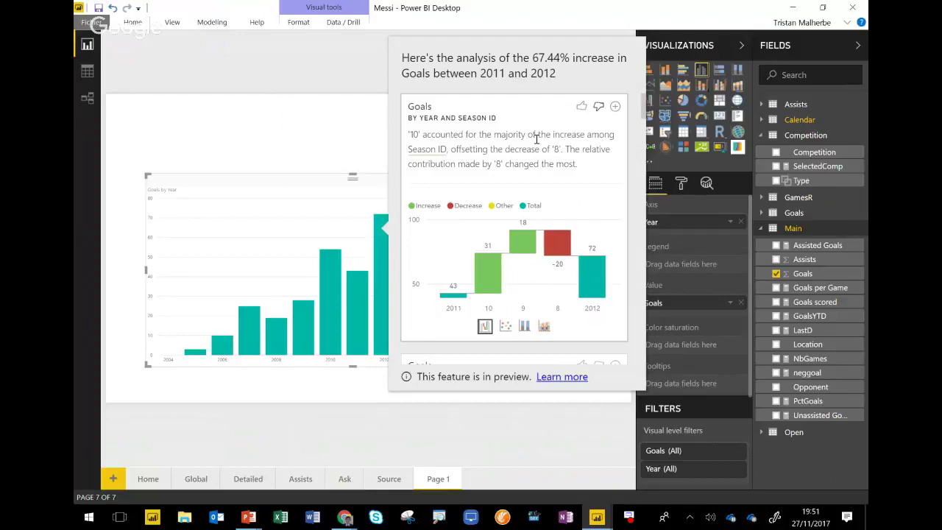
Examine the Month and Season insights, marking the 2011, 2012, Spring and Winter columns in the Season waterfall
scroll(537, 139, down, 5)
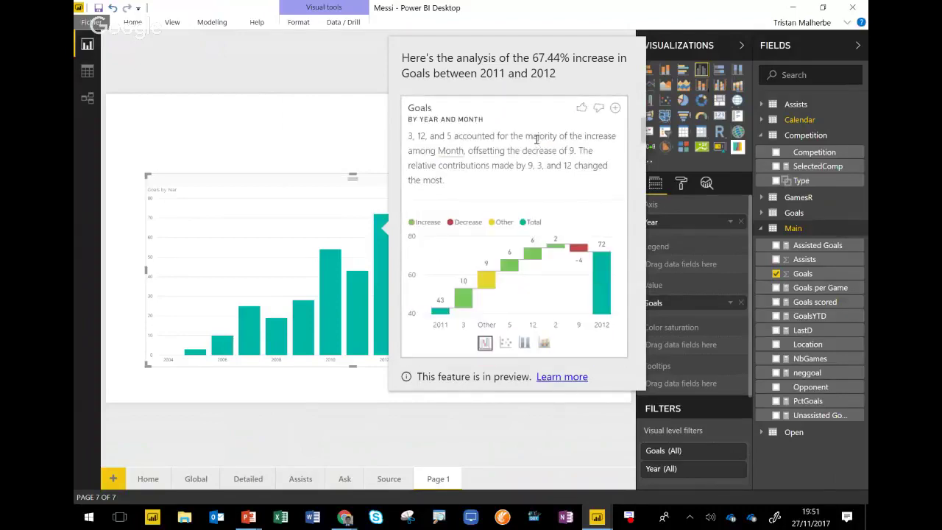
scroll(537, 140, down, 5)
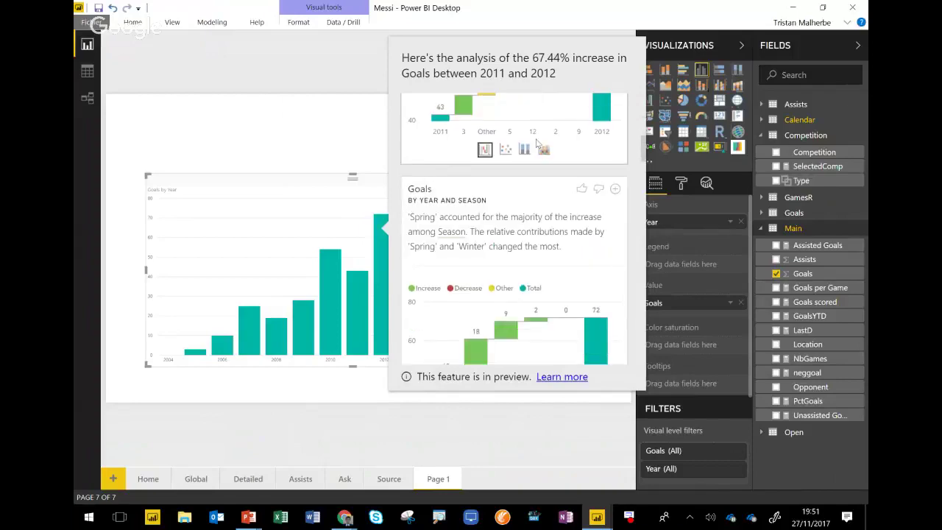
scroll(537, 143, up, 1)
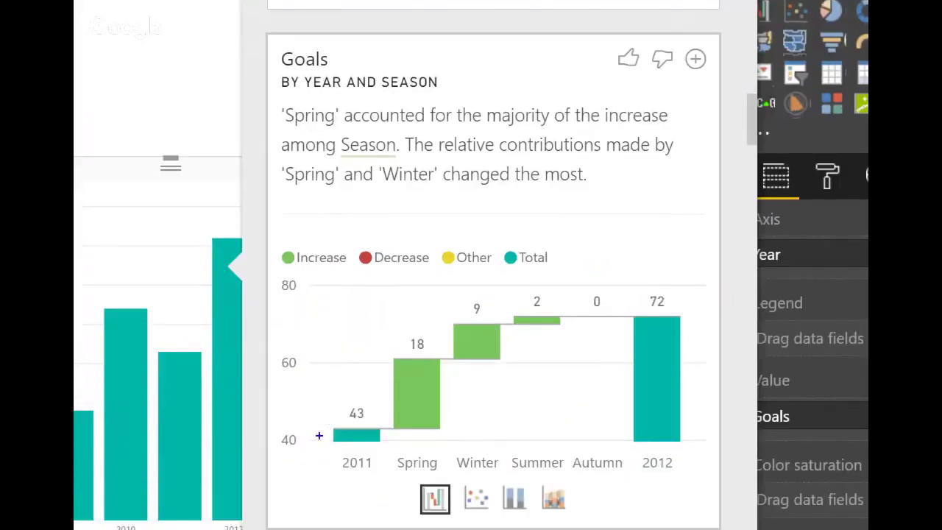
drag(316, 398, 385, 476)
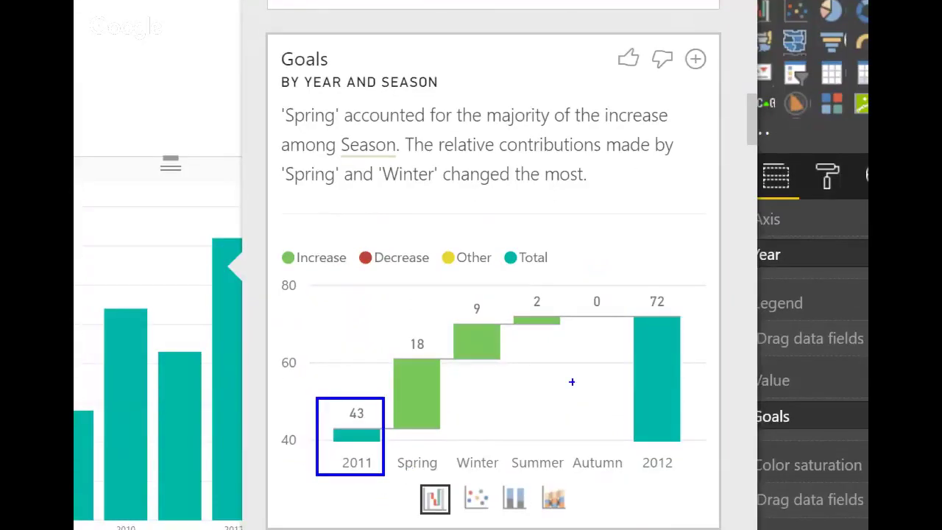
mouse_move(627, 289)
mouse_down()
mouse_move(709, 341)
mouse_move(708, 515)
mouse_move(705, 494)
mouse_up()
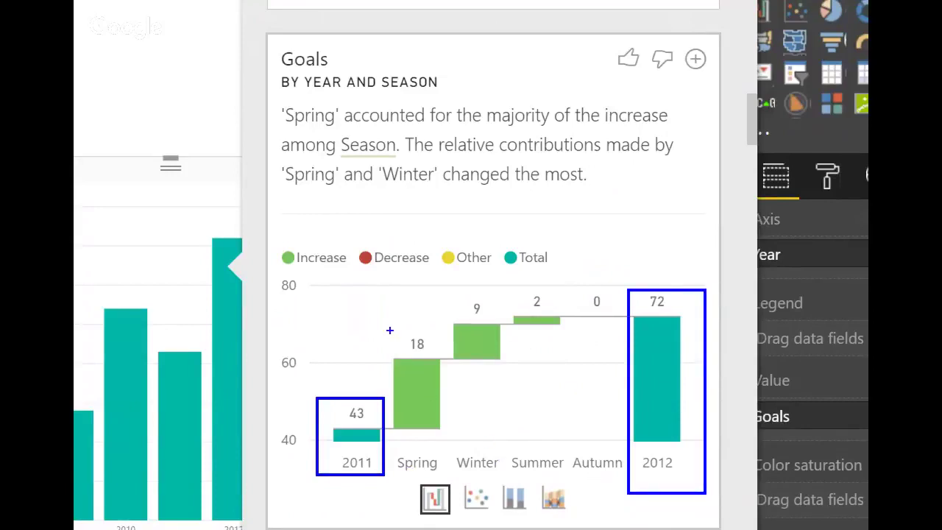
mouse_move(382, 279)
mouse_down()
mouse_move(501, 404)
mouse_move(517, 445)
mouse_up()
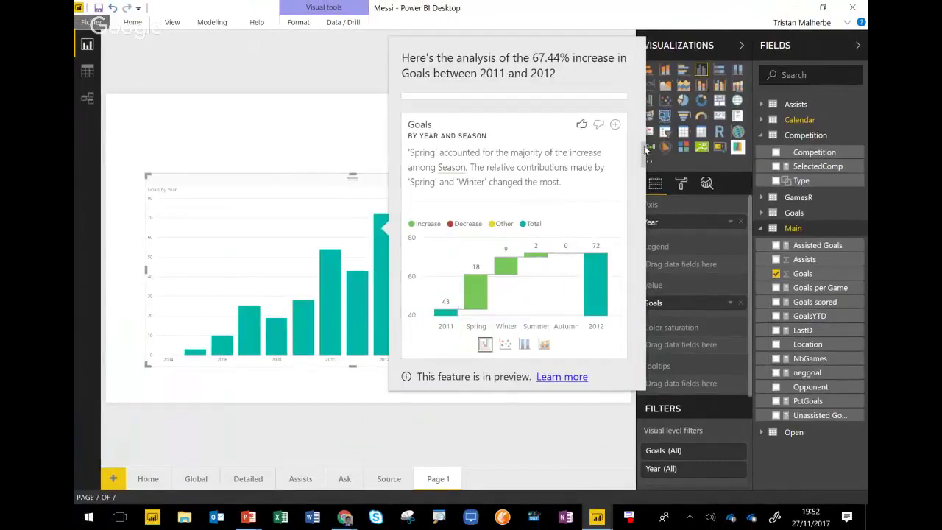
Find the Goals by Year and Competition insight and mark its Liga column
scroll(645, 154, down, 2)
scroll(645, 155, up, 1)
scroll(643, 157, down, 3)
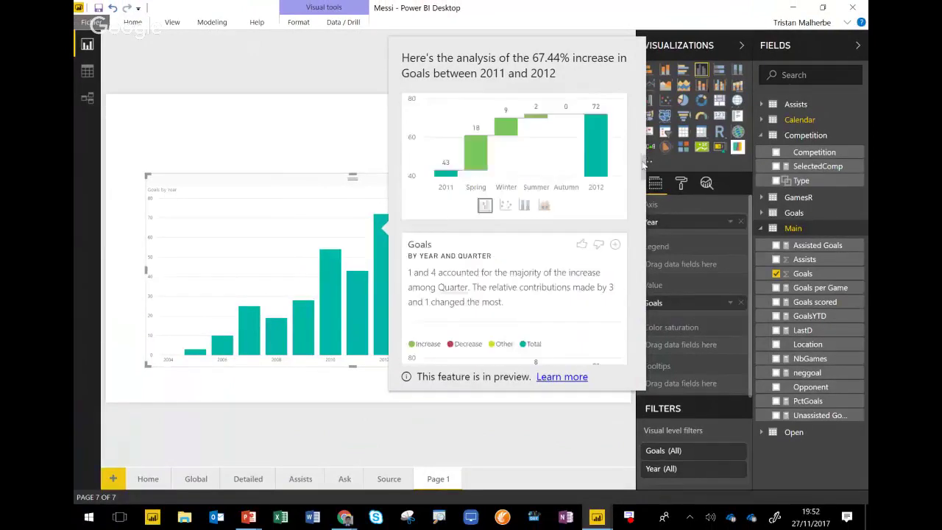
scroll(641, 159, up, 1)
drag(641, 159, 639, 209)
scroll(640, 210, up, 3)
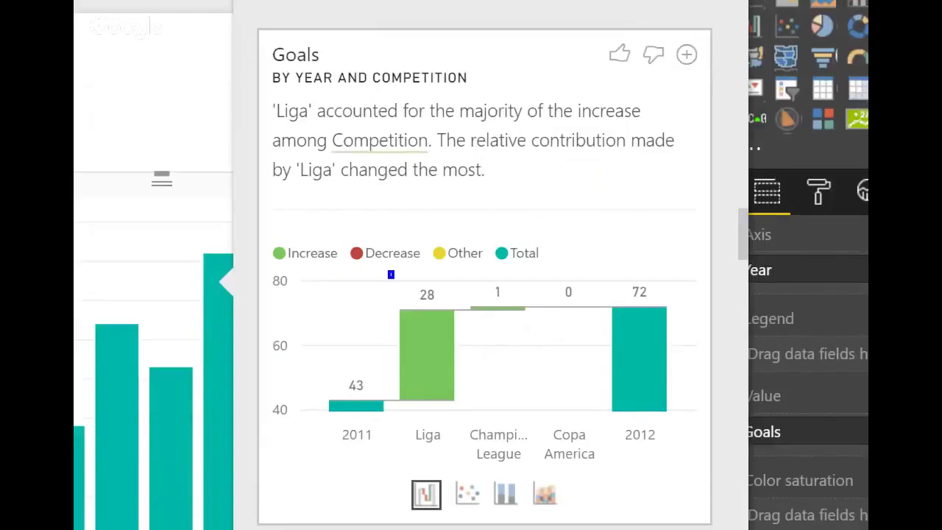
drag(391, 274, 467, 460)
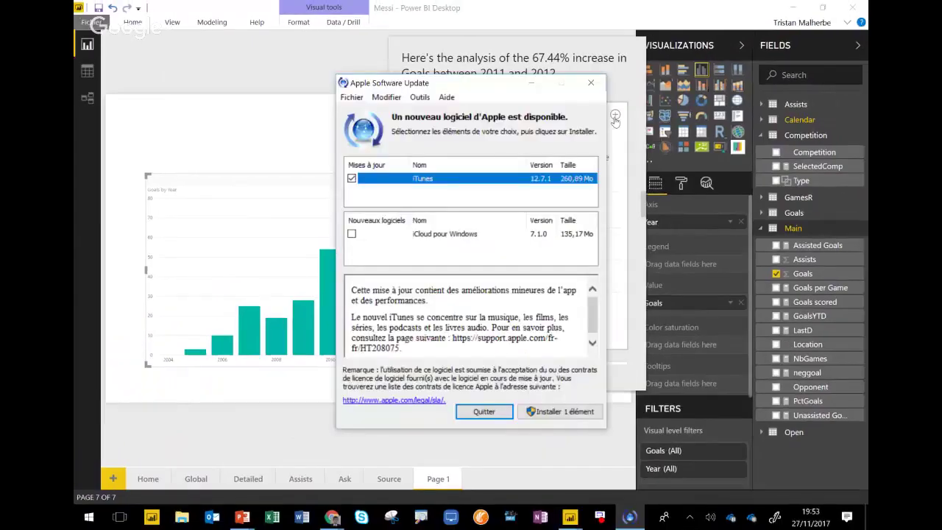
Dismiss the Apple Software Update window, add the Competition insight to the report, and place its waterfall chart above the column chart
click(591, 83)
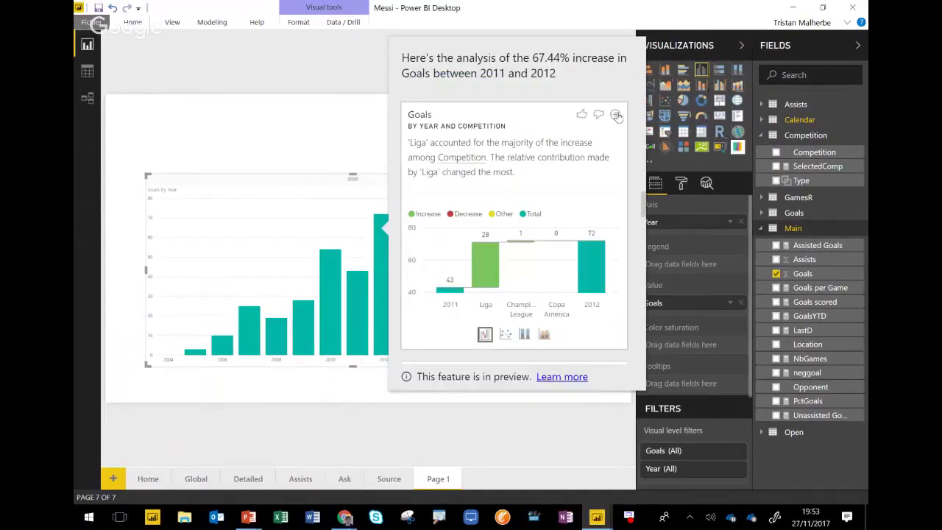
click(616, 116)
drag(351, 185, 373, 201)
click(254, 170)
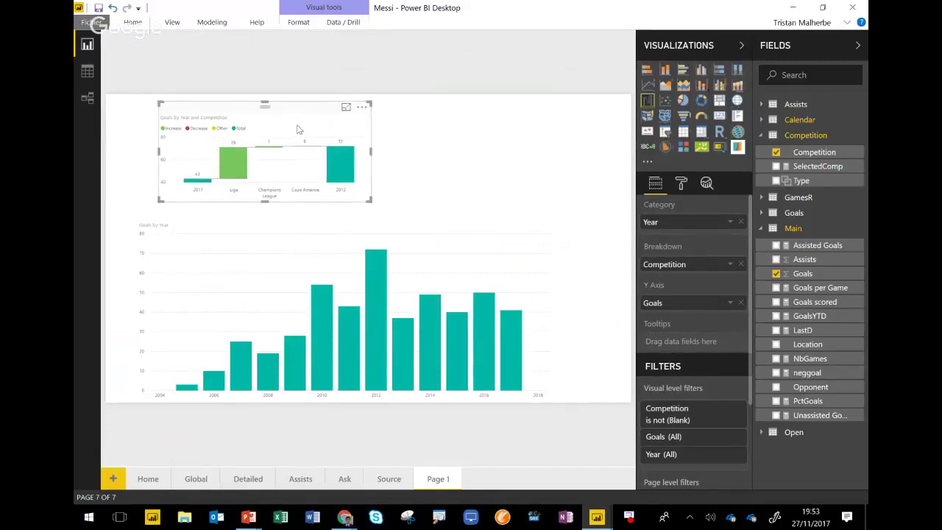
mouse_move(298, 129)
mouse_down()
mouse_move(336, 123)
mouse_move(301, 125)
mouse_up()
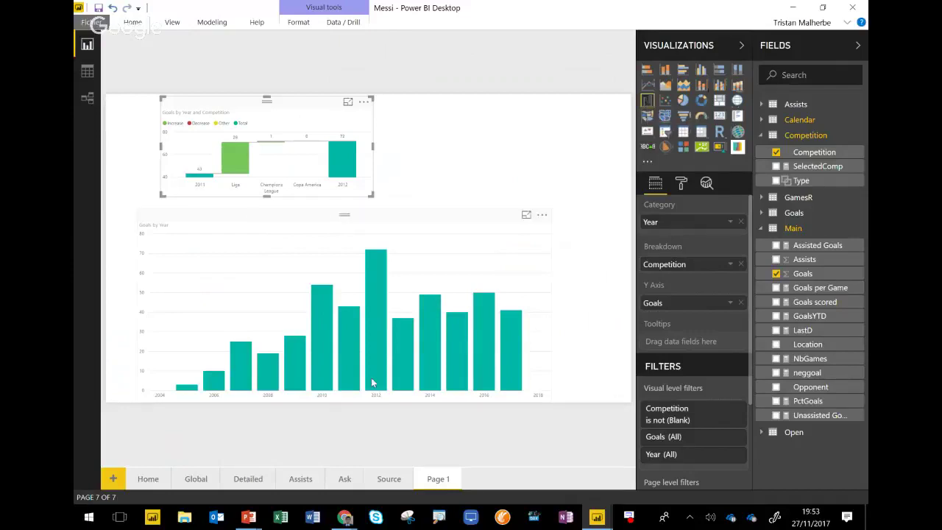
click(346, 519)
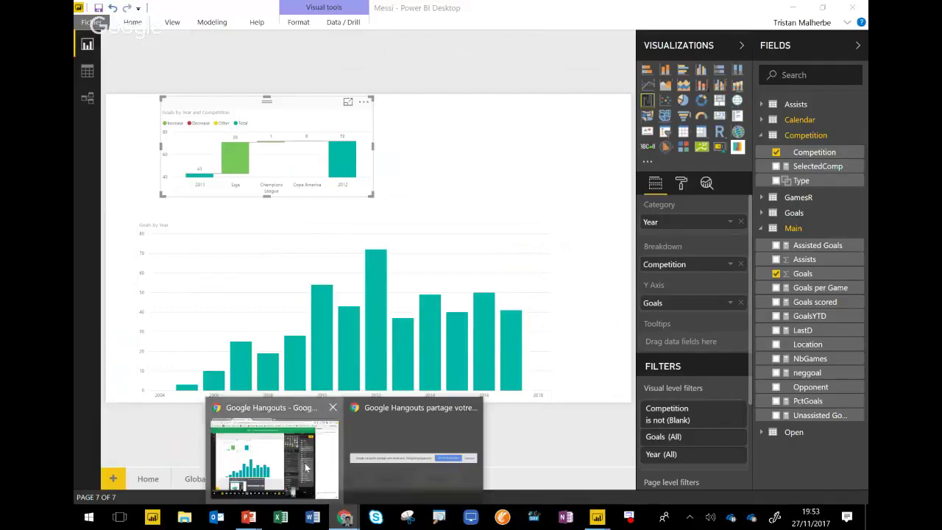
click(265, 449)
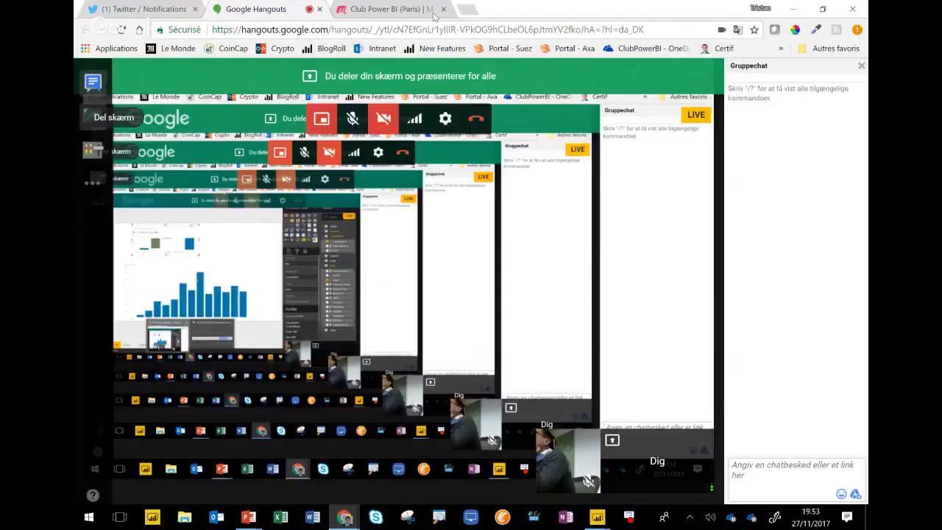
click(468, 9)
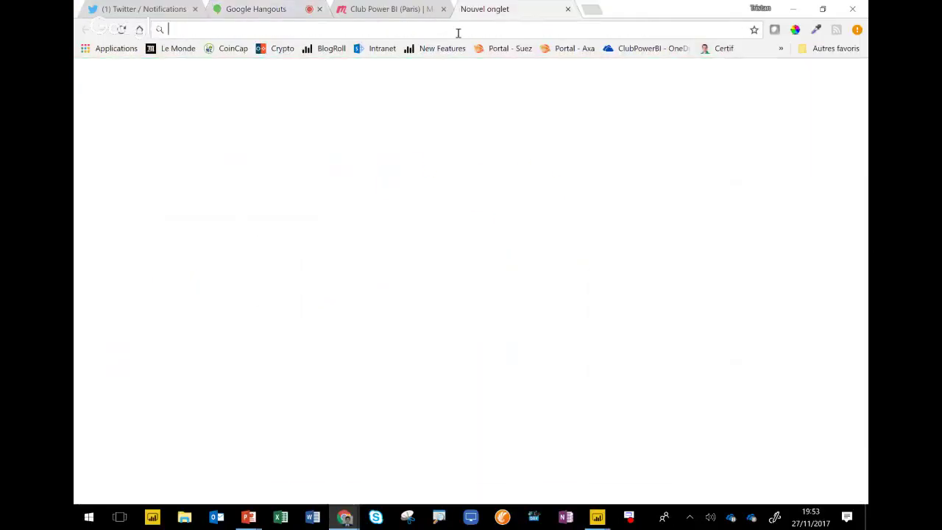
click(144, 8)
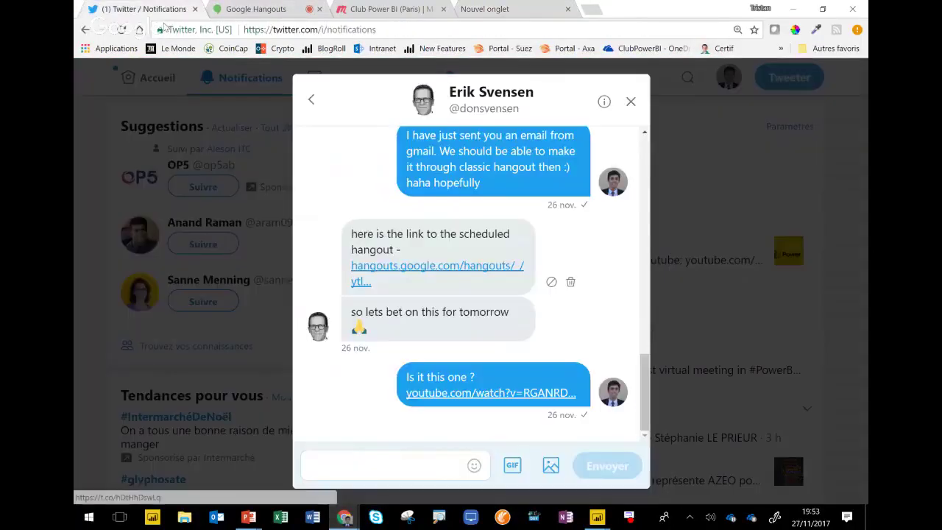
click(437, 392)
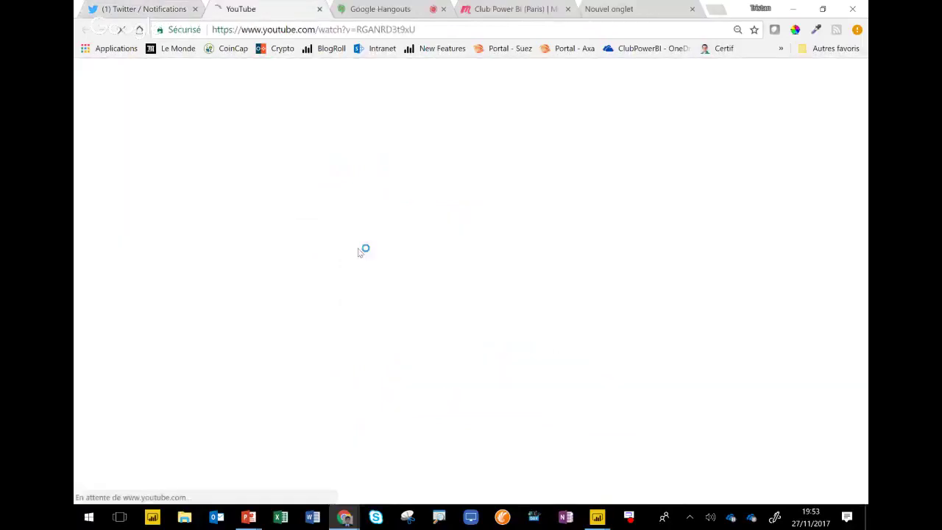
click(321, 9)
key(alt+Tab)
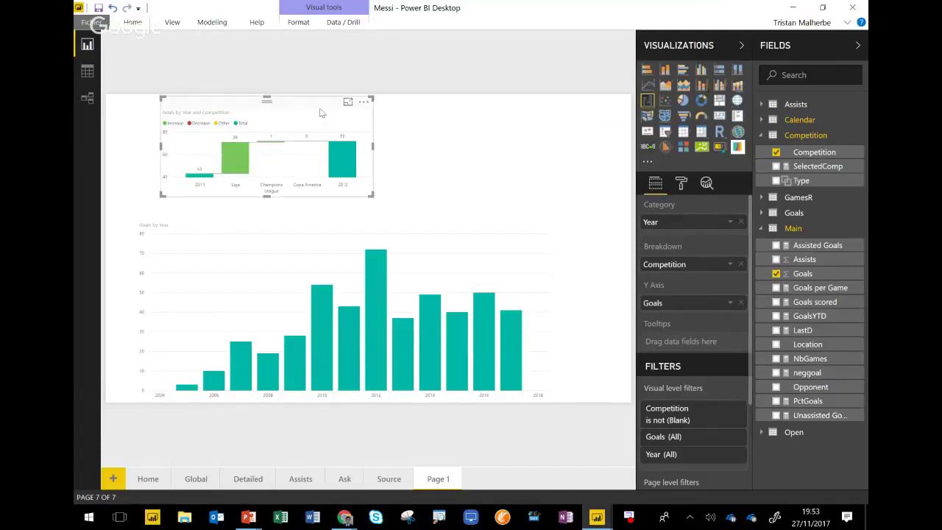
Reposition the Goals by Year and Competition waterfall chart above the column chart and clear its Liga highlight
drag(320, 119, 340, 120)
click(406, 131)
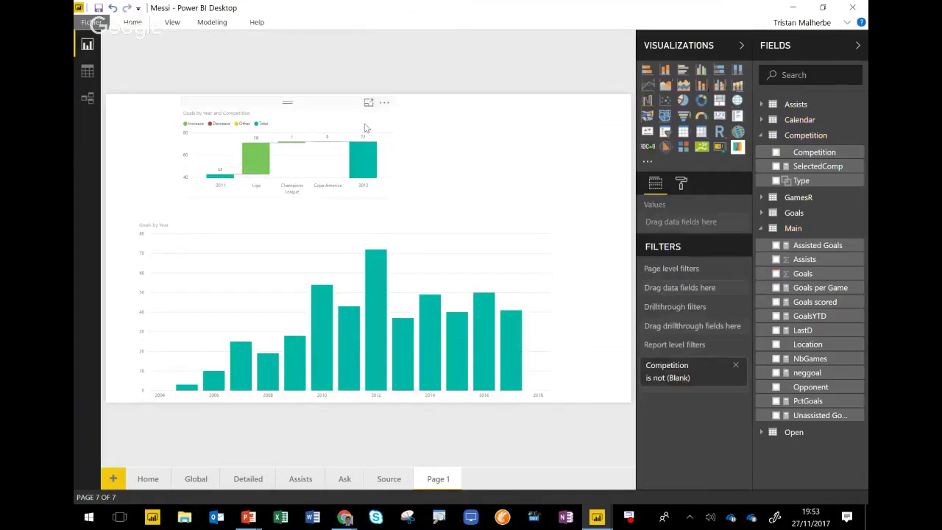
click(333, 126)
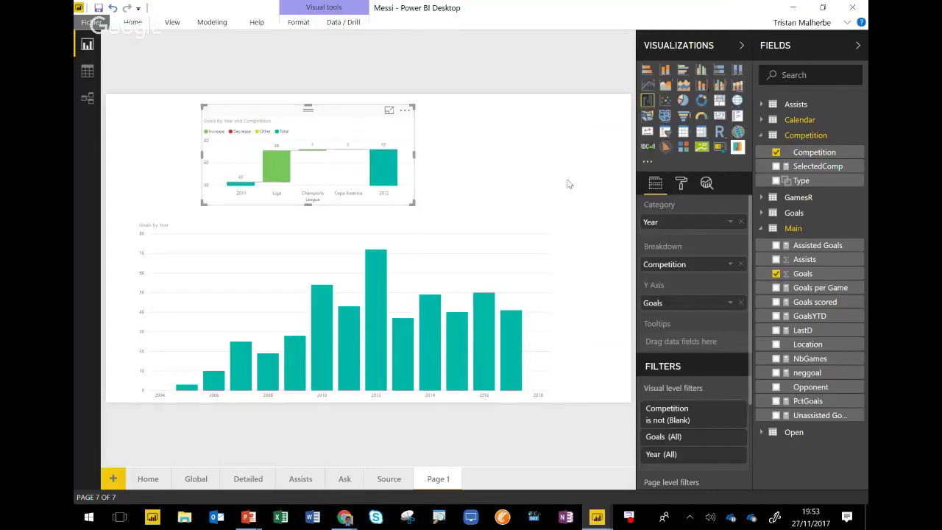
drag(355, 112, 345, 114)
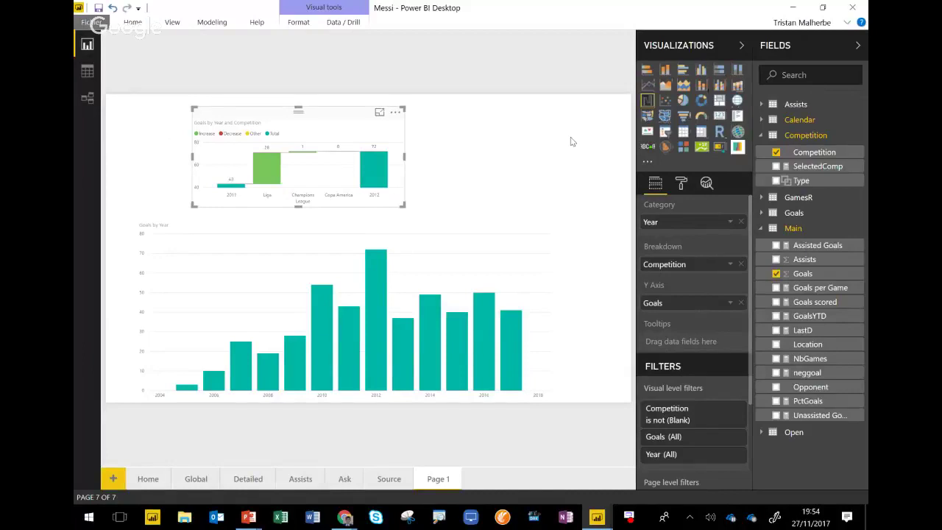
click(542, 131)
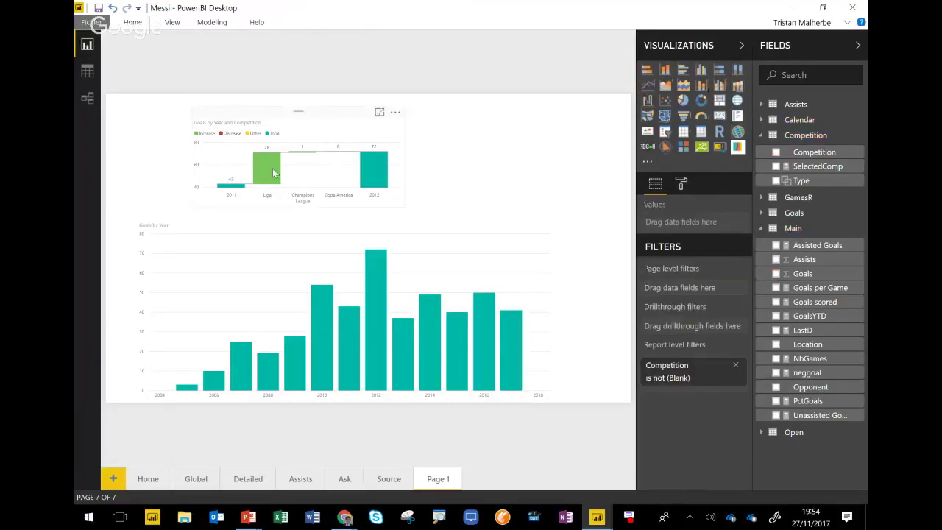
drag(332, 129, 312, 109)
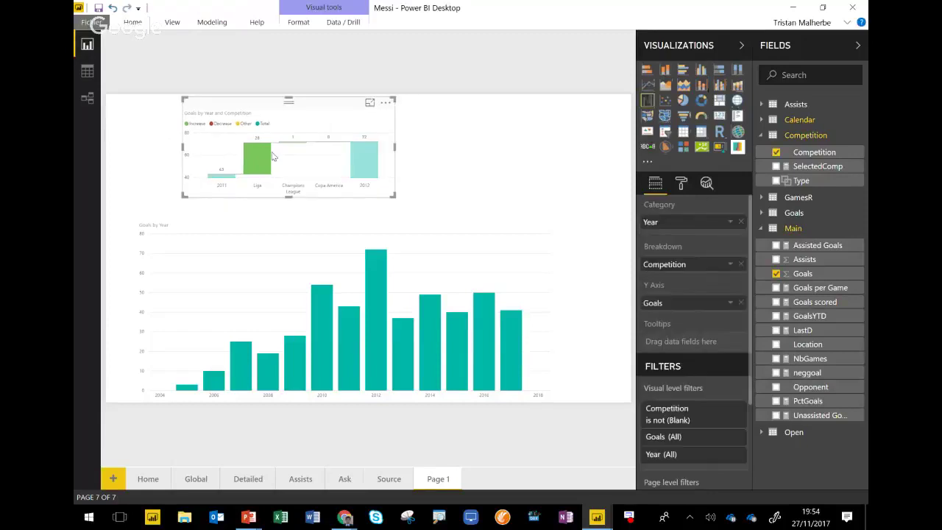
click(268, 155)
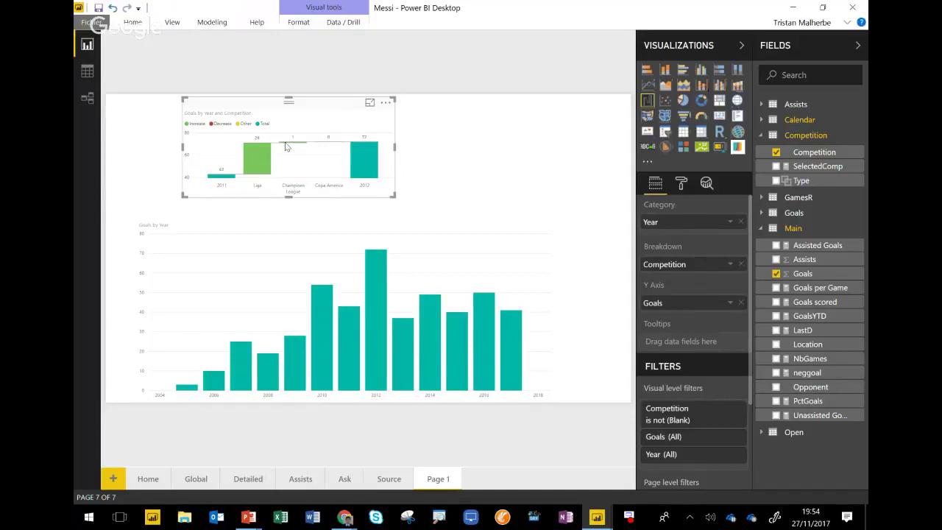
click(476, 151)
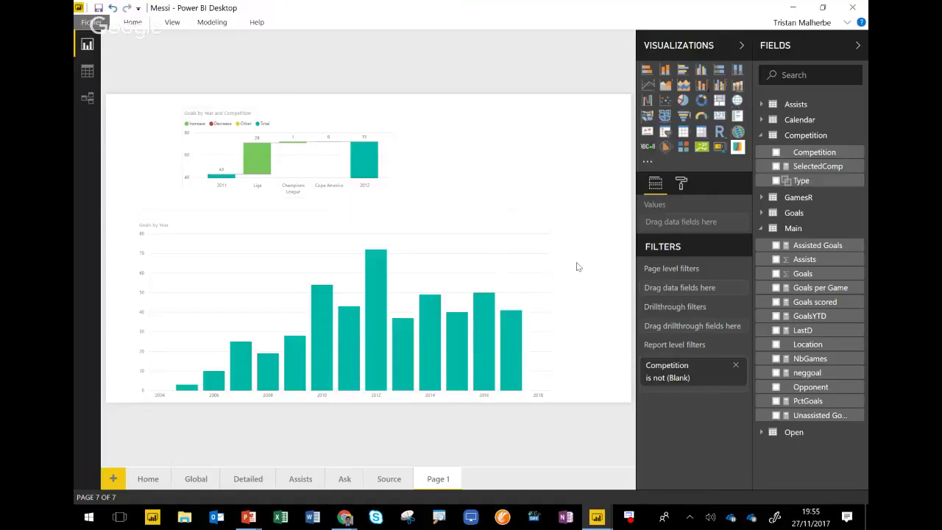
View the context options of the Competition table's Type field, examine the table relationships in the model diagram, and return to the report
right_click(798, 175)
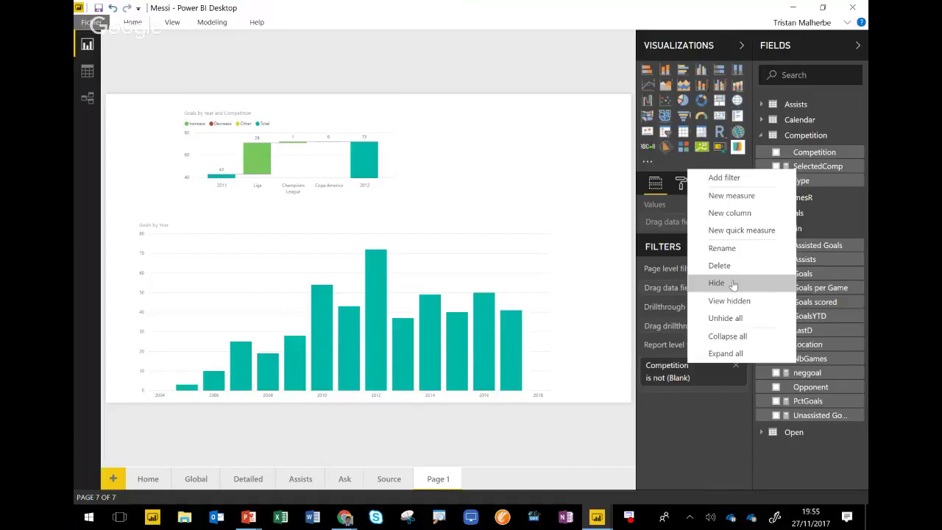
click(87, 98)
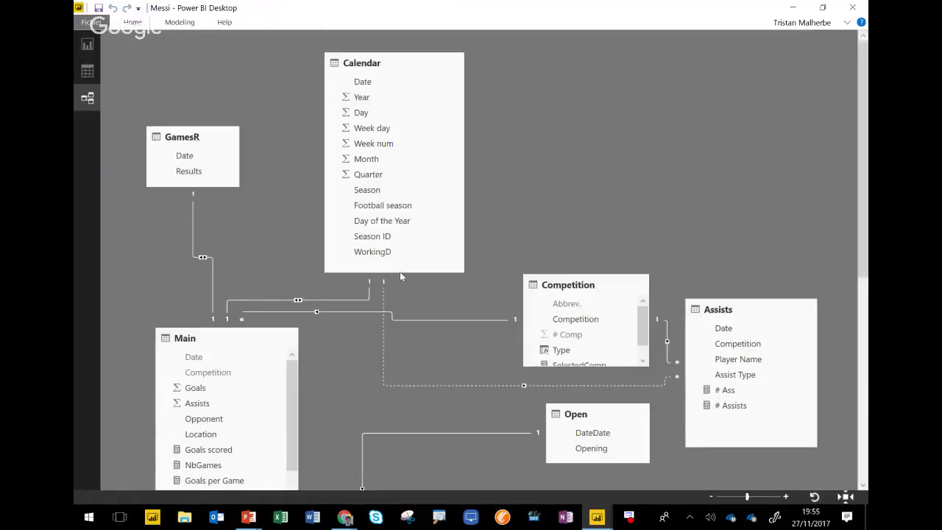
click(711, 497)
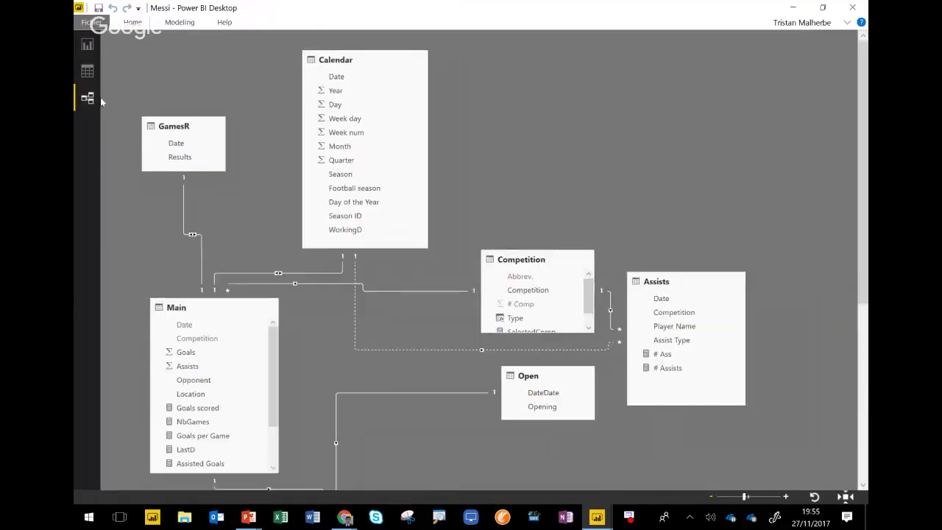
click(86, 45)
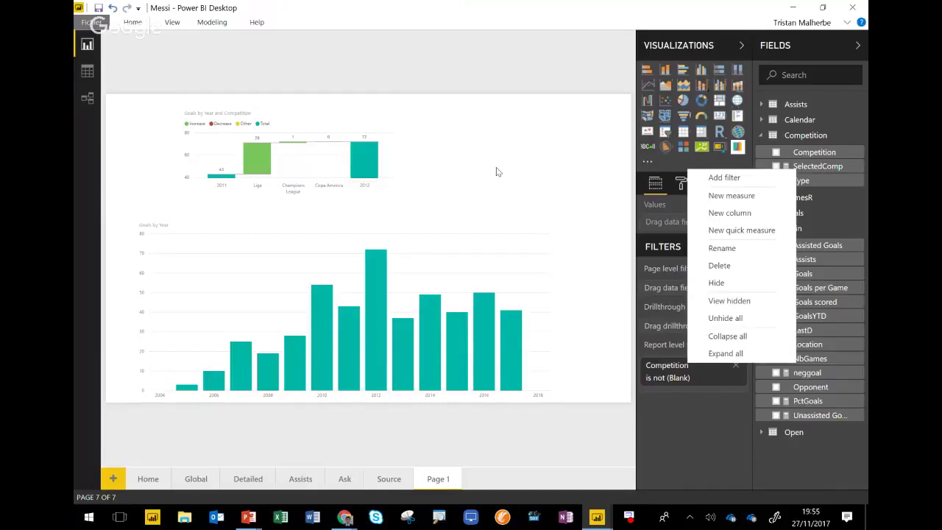
click(456, 128)
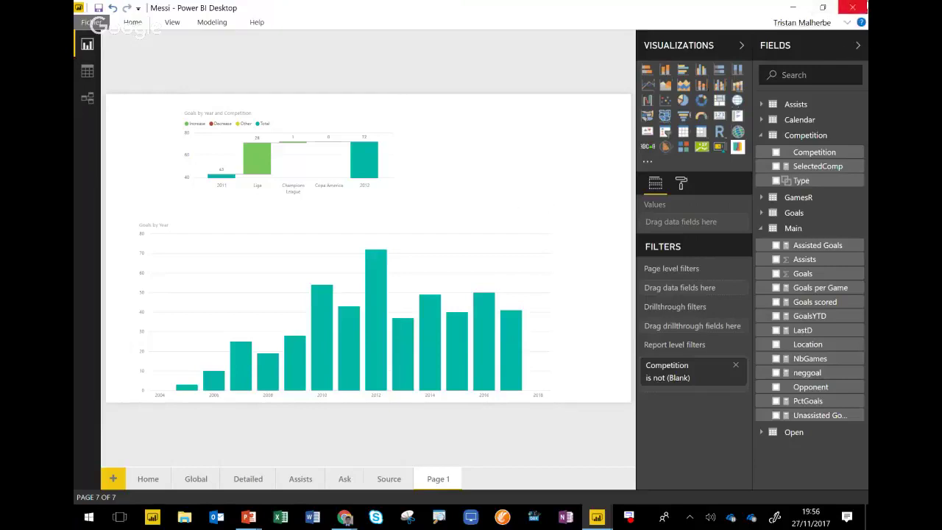
Close the Messi report
click(850, 6)
click(519, 278)
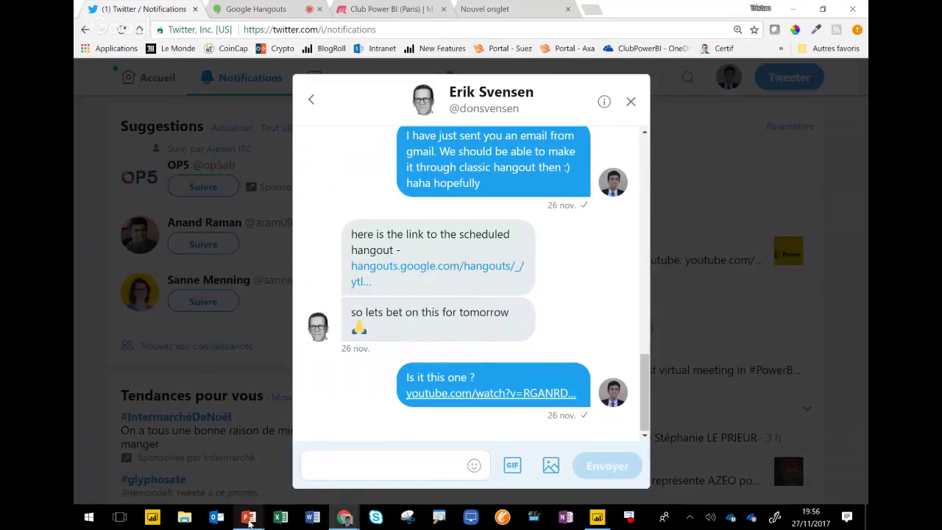
Switch to the US Elections report in Power BI Desktop and show the view options for the Bookmarks Pane and Selection Pane
mouse_move(248, 515)
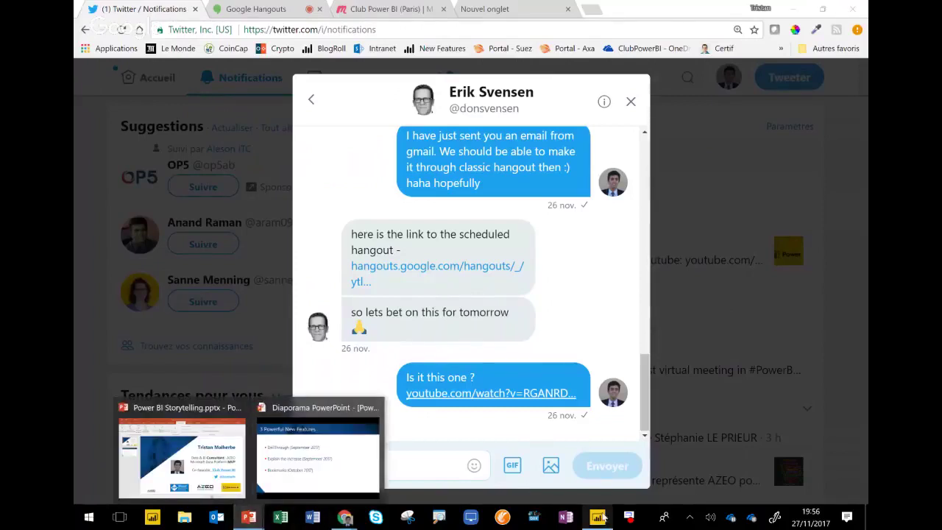
click(597, 517)
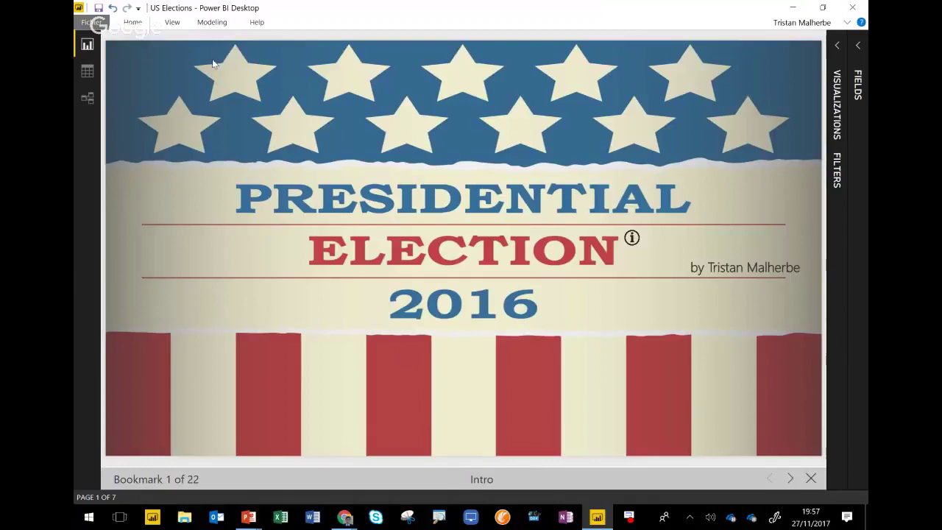
click(172, 25)
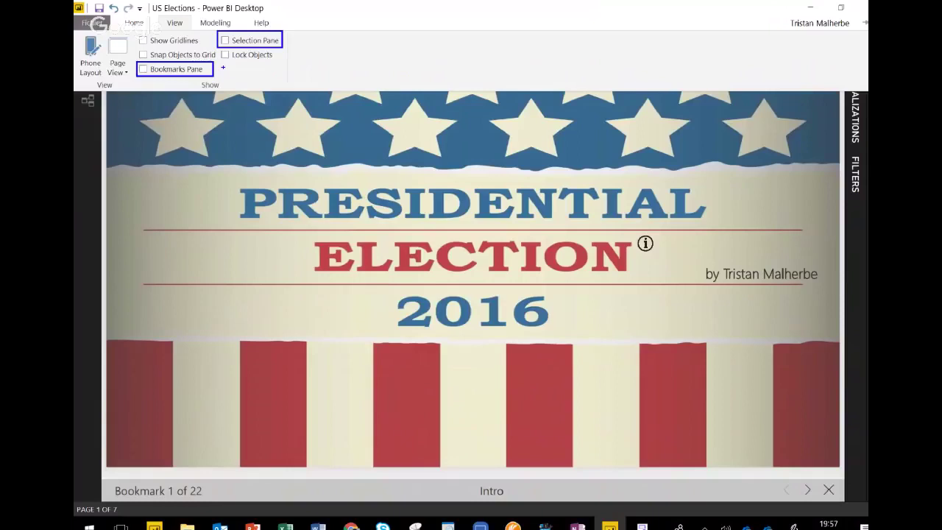
double_click(246, 44)
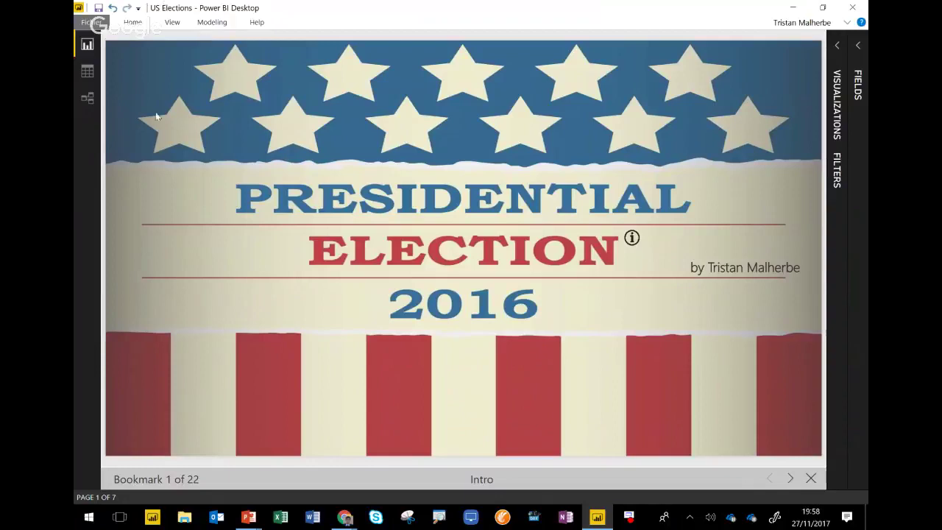
Advance the bookmark presentation through US Political System to Popular Votes and view the Spotlight option of the Popular Votes bar
click(631, 238)
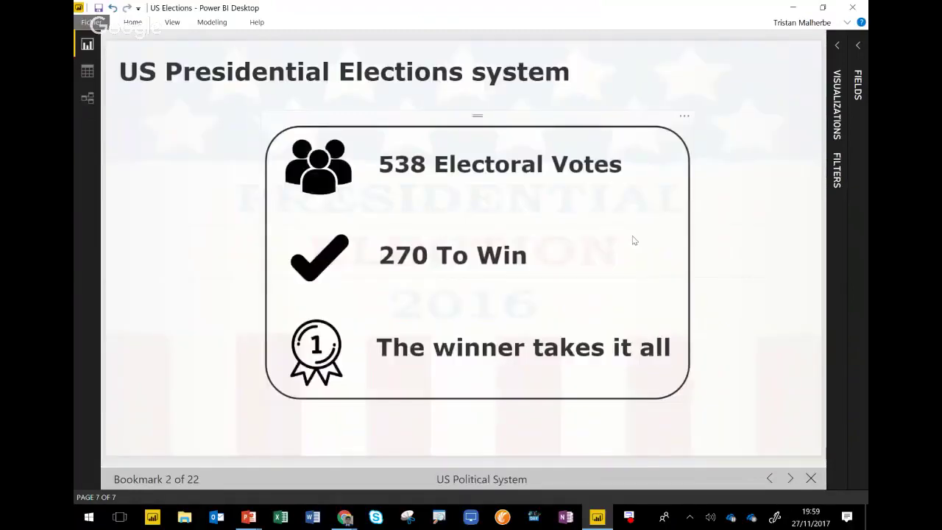
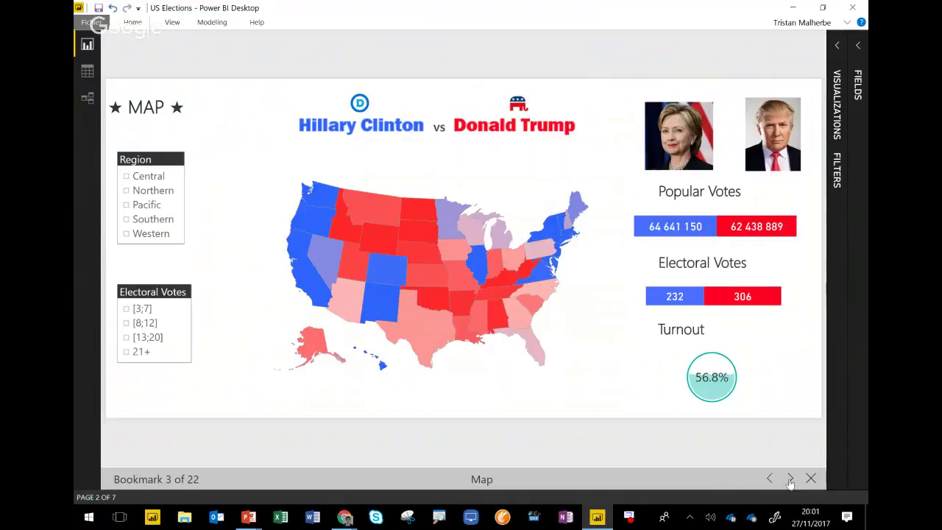
click(790, 479)
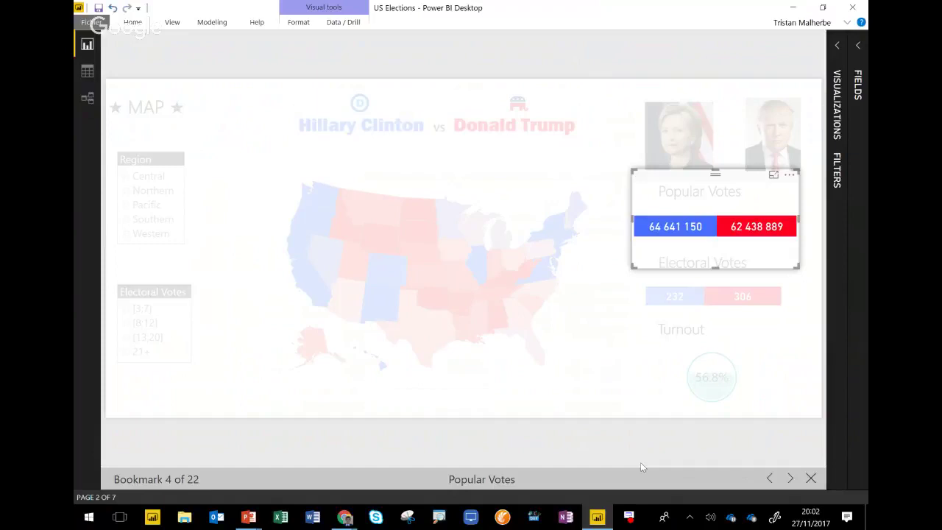
click(789, 174)
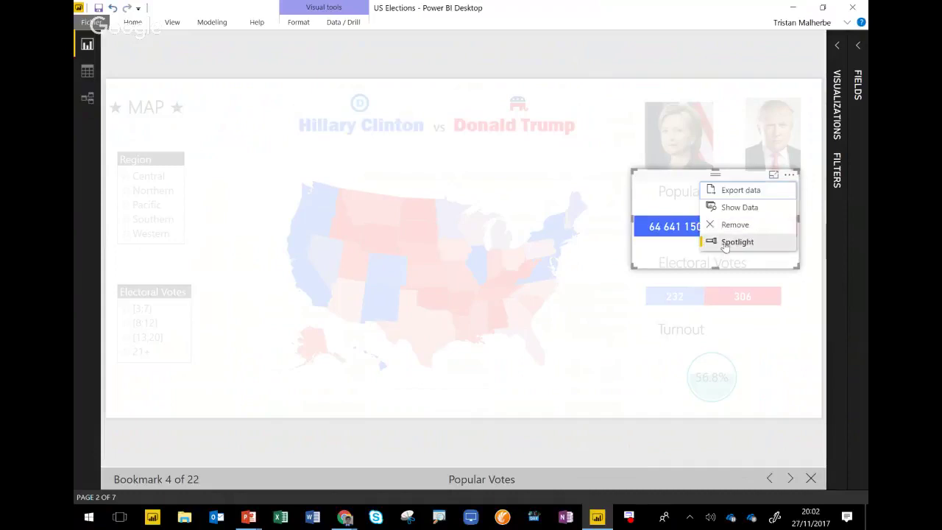
click(723, 449)
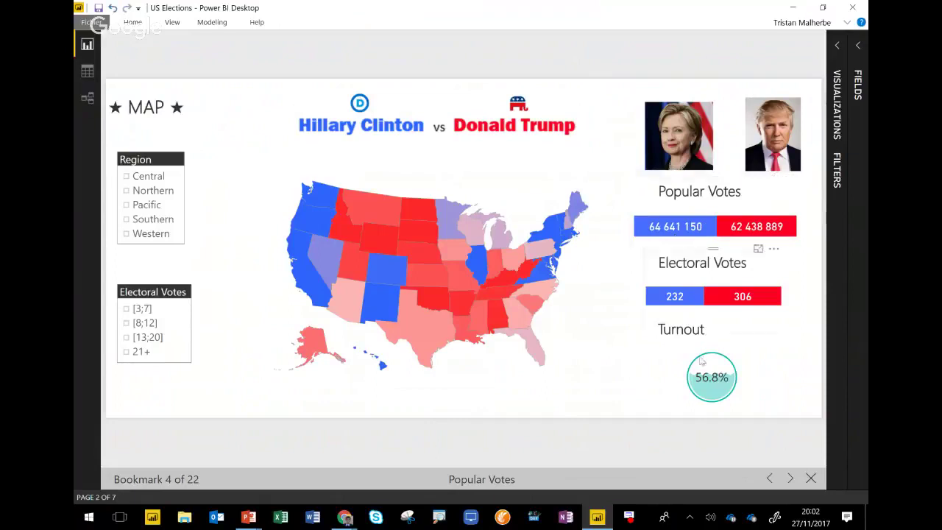
Advance the bookmark presentation through Electoral Votes, Turnout, Traditionnally Republican and the key states to Citizens per electoral Votes
click(791, 478)
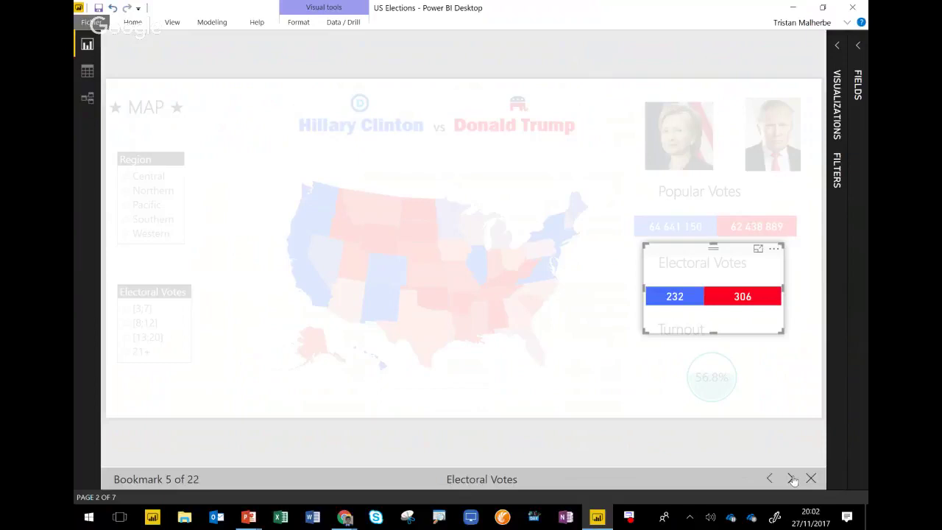
click(791, 479)
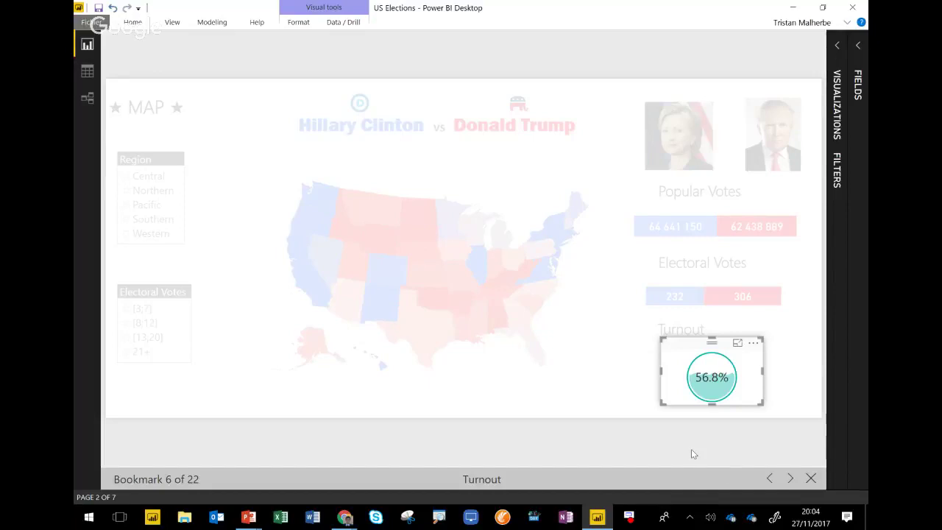
click(790, 479)
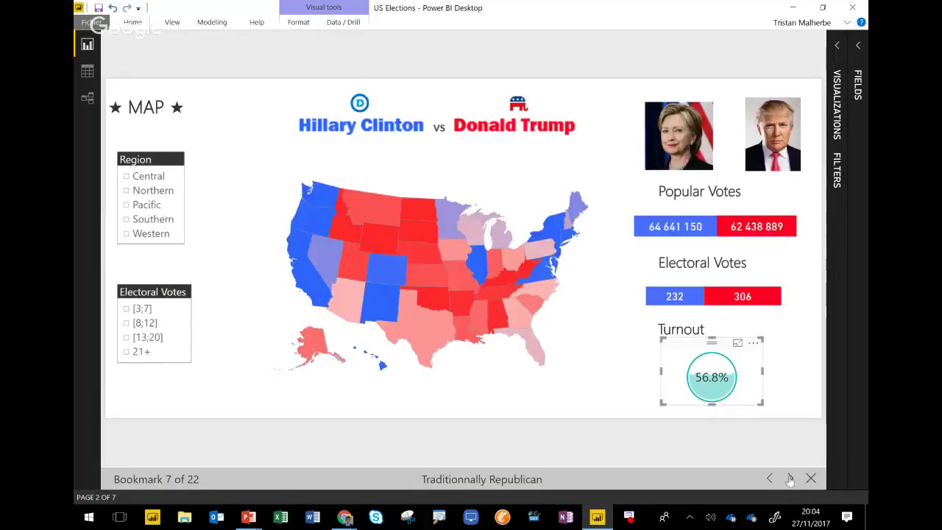
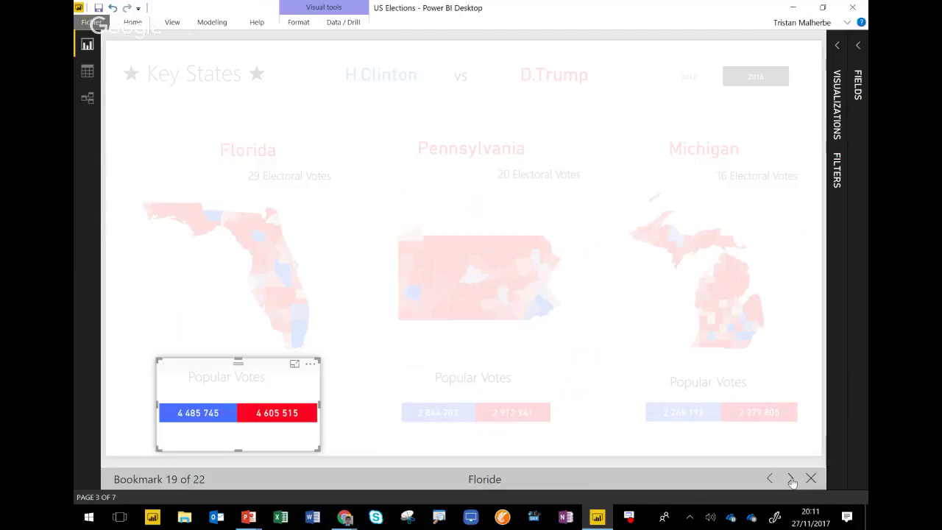
click(790, 478)
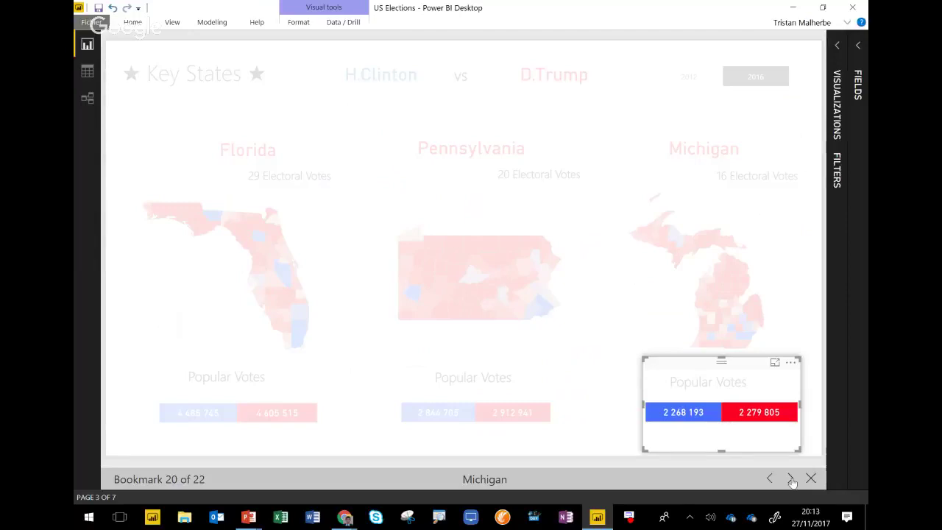
click(791, 479)
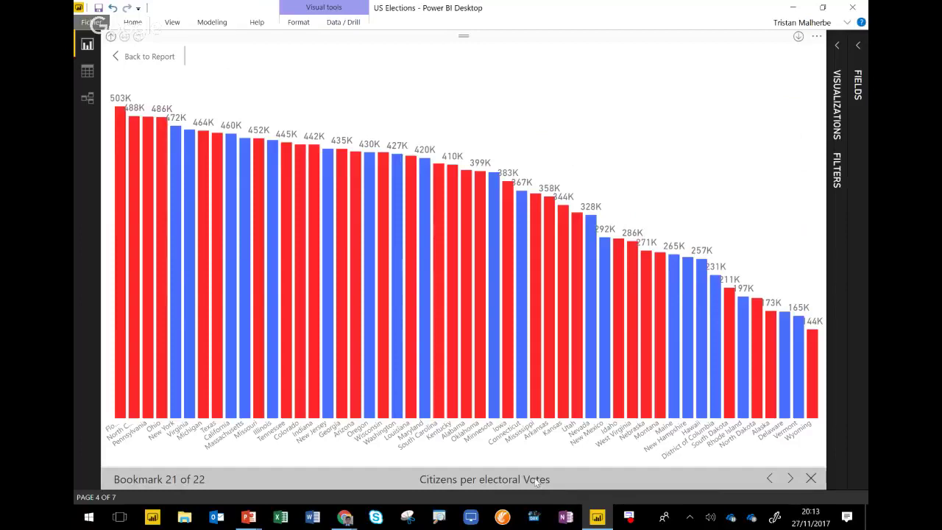
Examine the Florida and Wyoming columns, advance to the Top 5 Bottom 5 bookmark, and exit the bookmark presentation
mouse_move(122, 148)
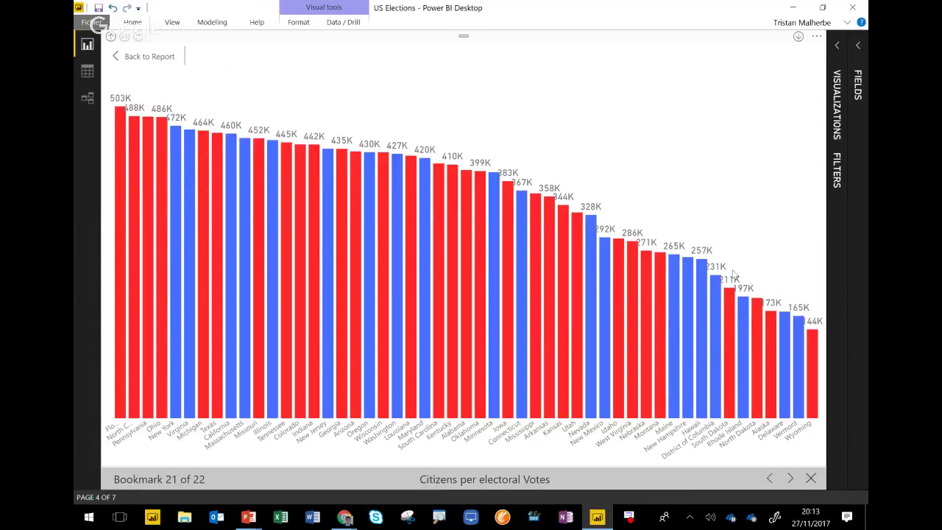
mouse_move(816, 358)
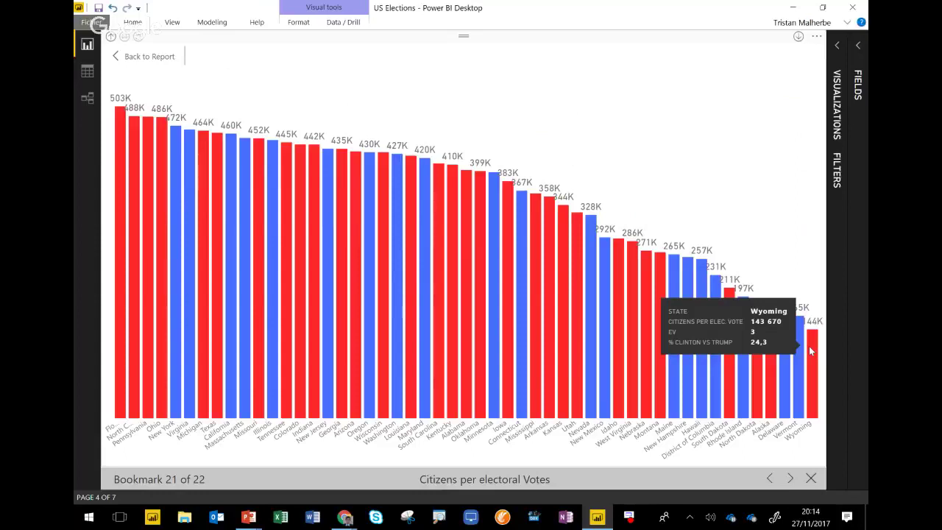
click(790, 480)
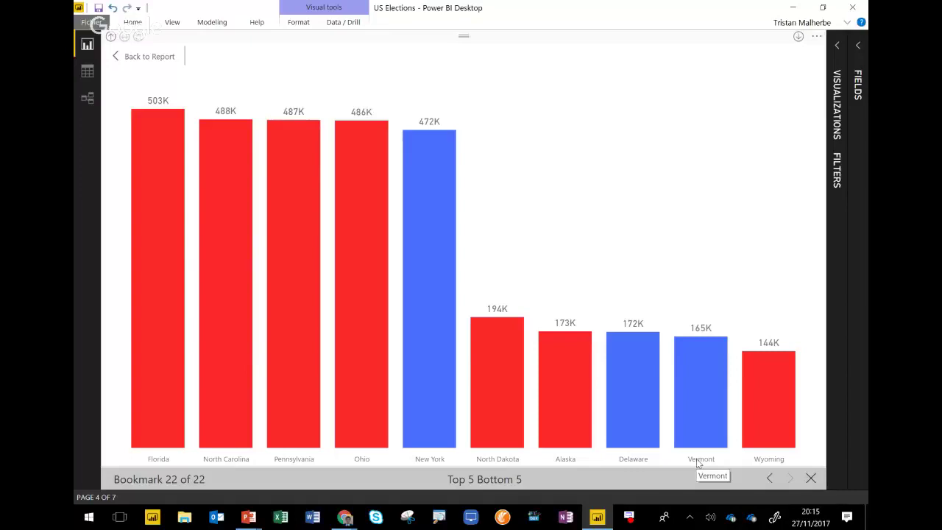
click(811, 481)
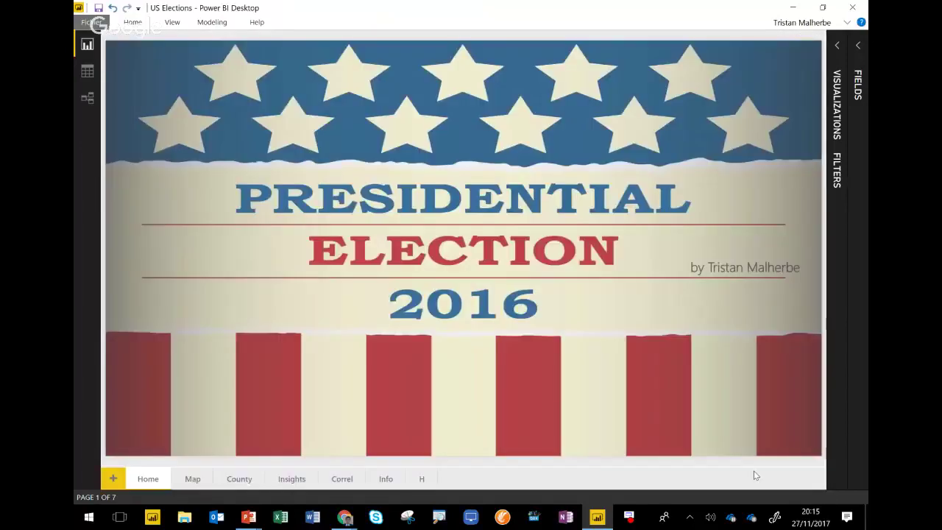
Switch to Chrome, open the YouTube live stream linked in the Twitter conversation to check its chat, and return to Power BI Desktop
mouse_move(344, 517)
click(267, 462)
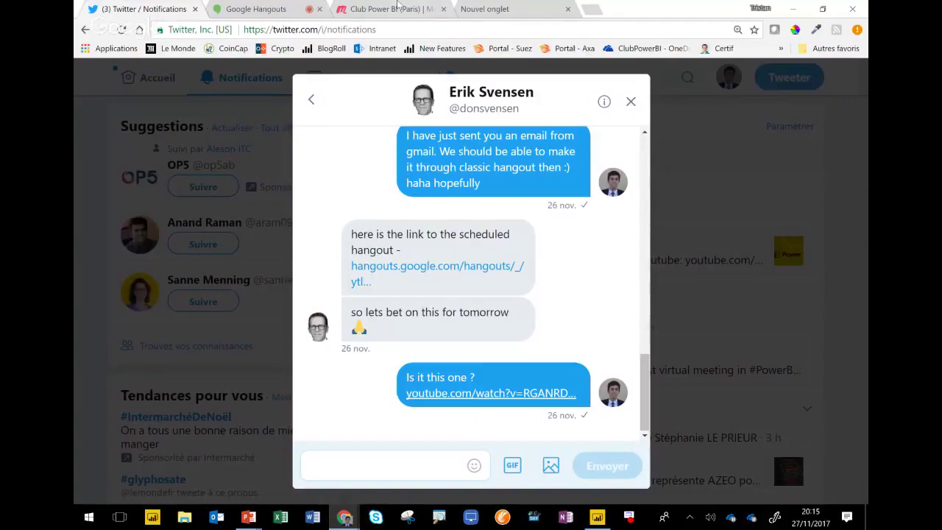
click(397, 9)
click(140, 9)
click(458, 394)
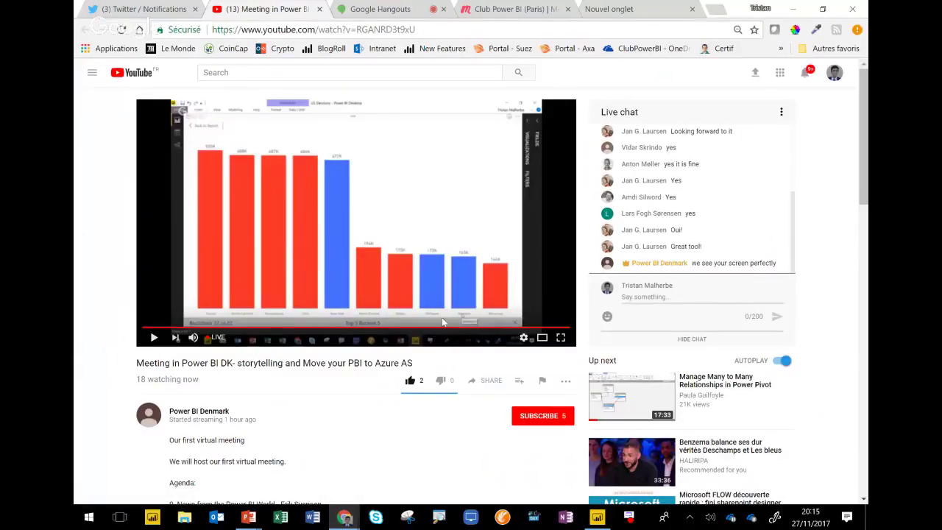
click(248, 519)
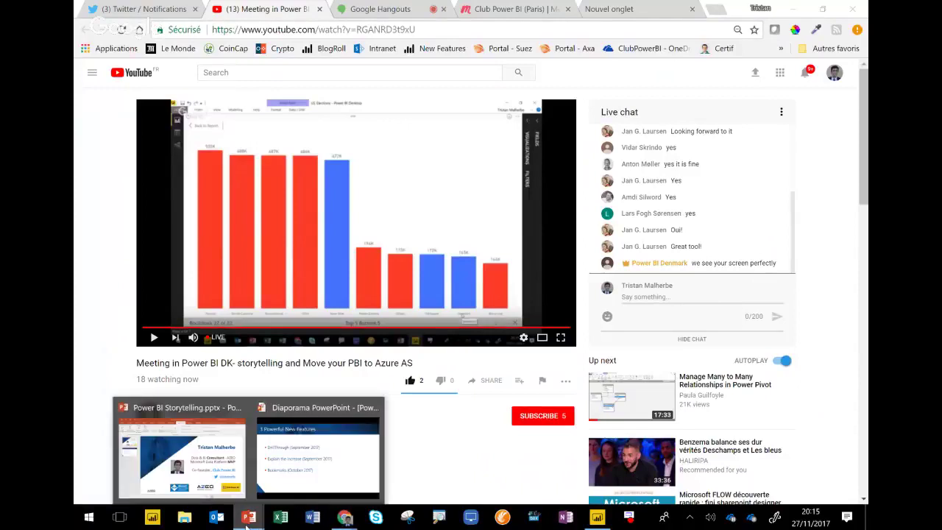
click(597, 518)
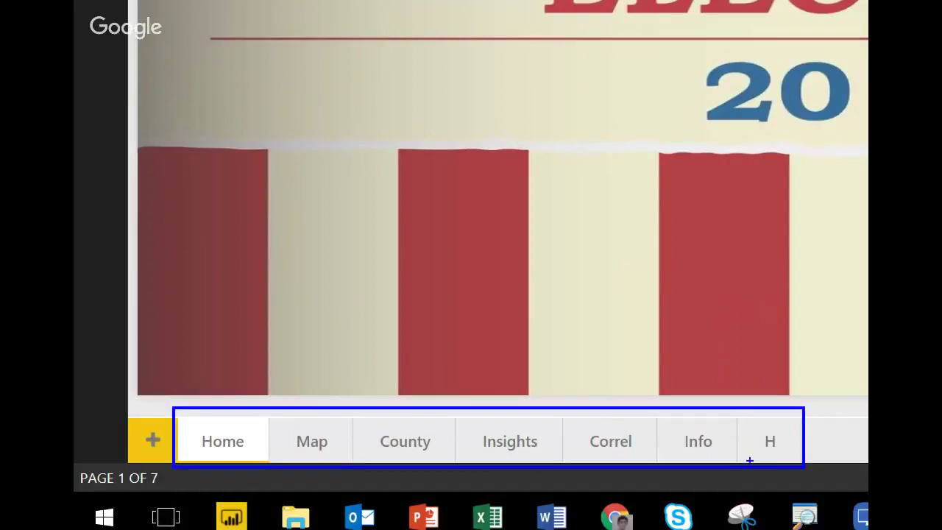
drag(735, 412, 792, 463)
key(Escape)
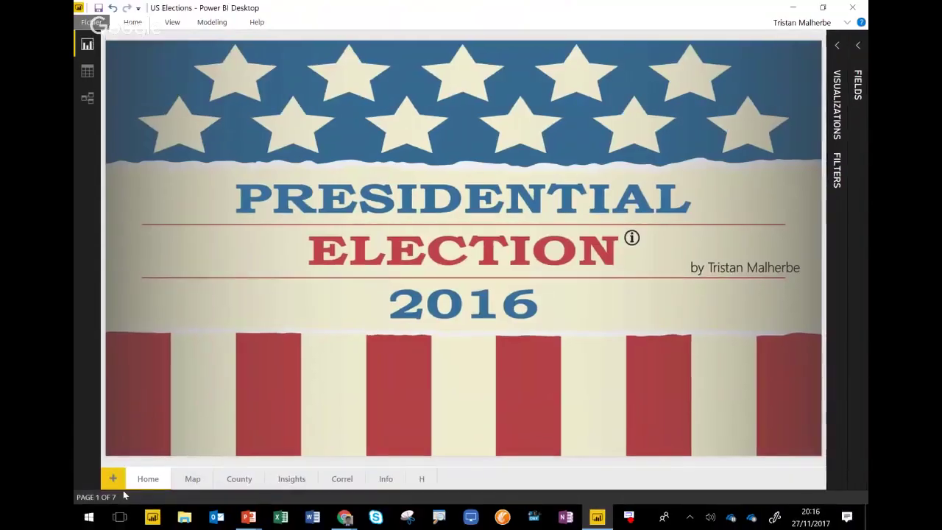